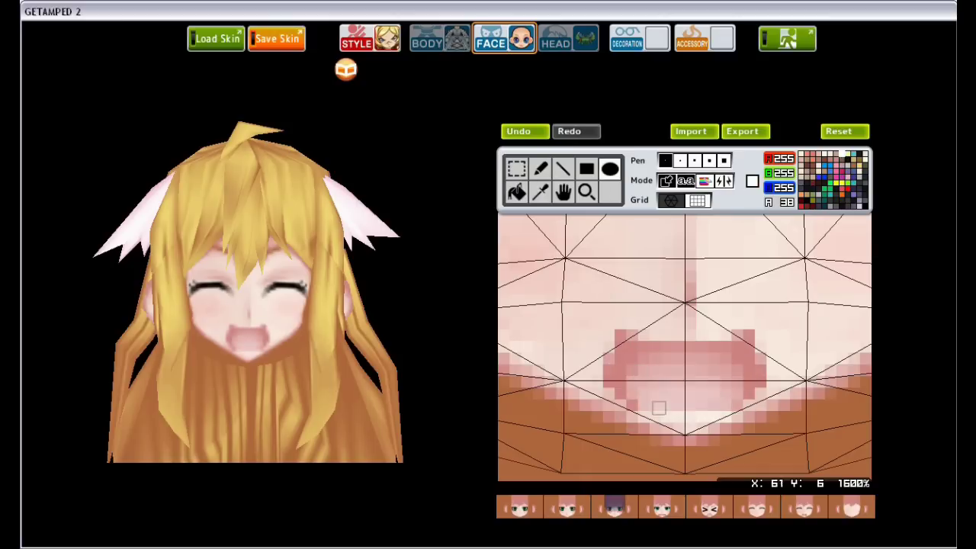
# - Shift the black eye shapes slightly outward on the face texture of the tightly-shut-eyes expression
pyautogui.rightClick(587, 262)
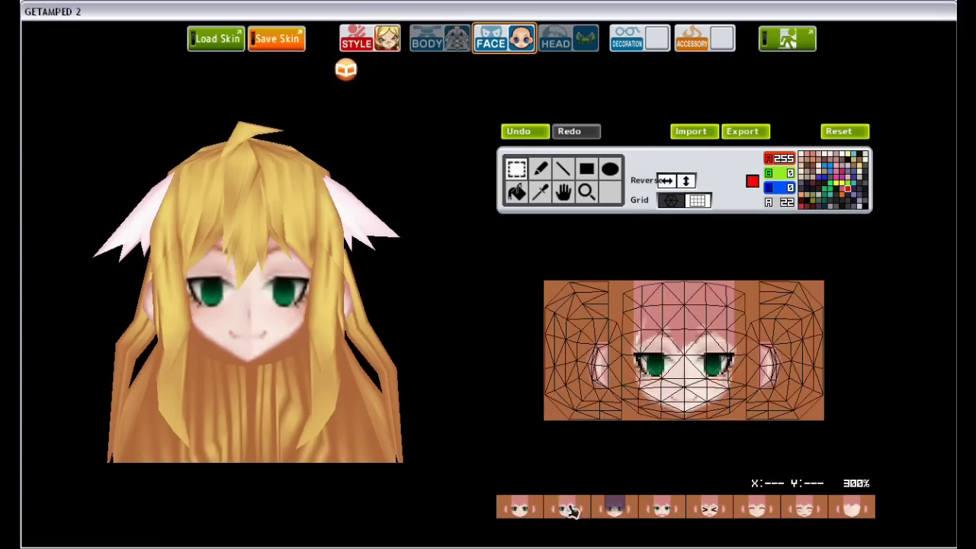
pyautogui.scroll(1, 662, 290)
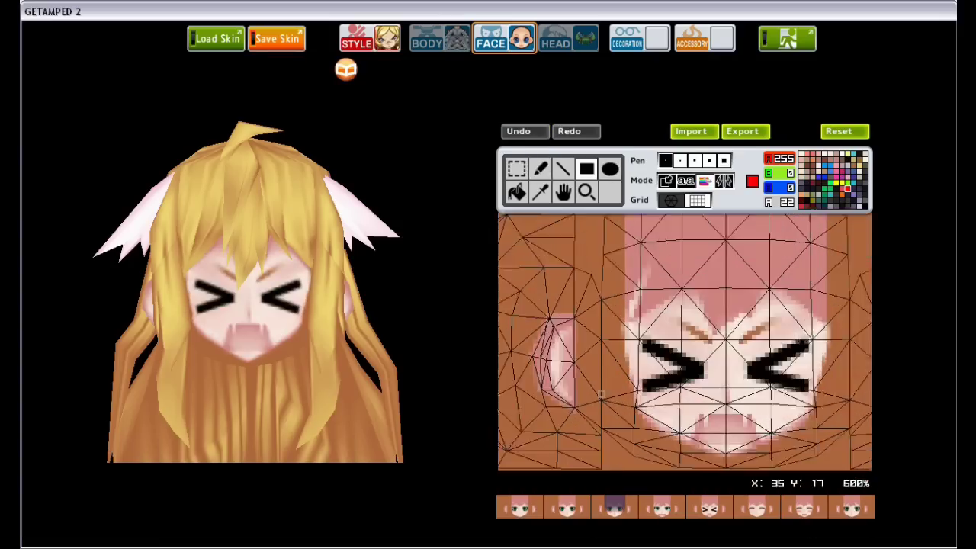
pyautogui.scroll(2, 663, 291)
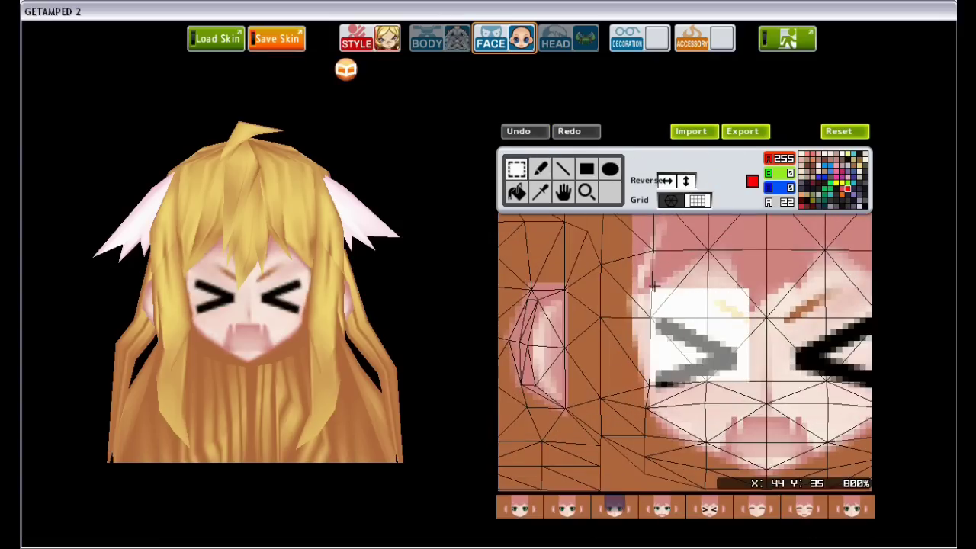
pyautogui.click(662, 291)
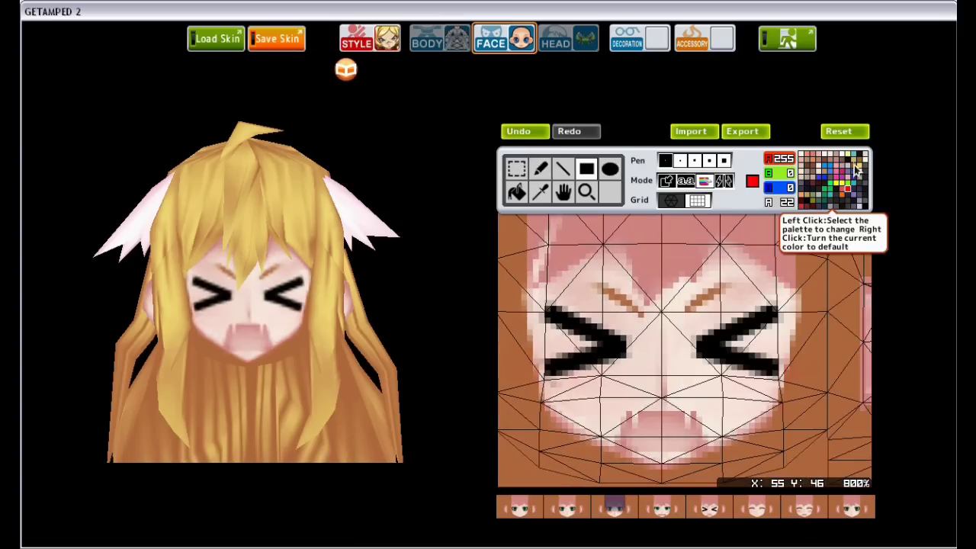
pyautogui.click(856, 165)
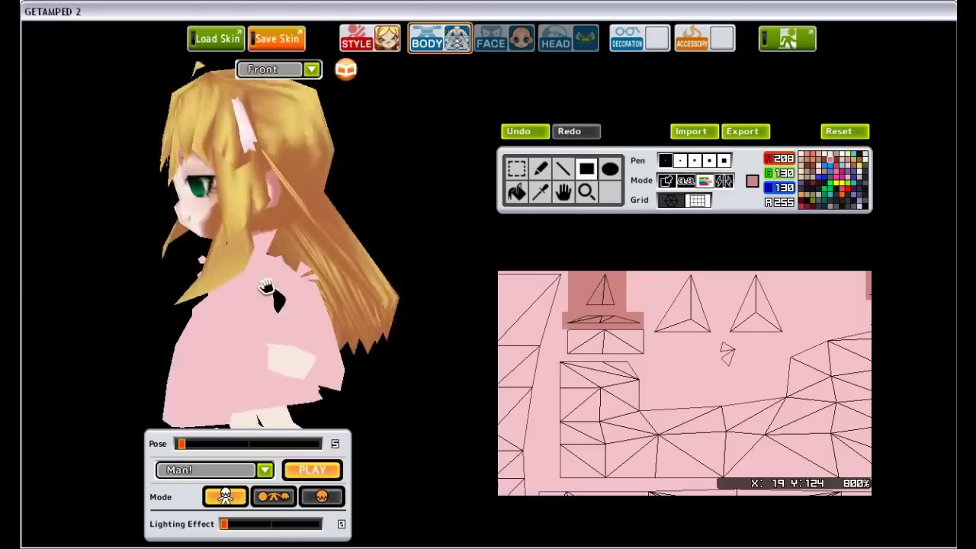
# - Fill the fan-shaped panel beside the hand texture with RGB 208, 130, 130 and paint four vertical stripes across the finger area
pyautogui.click(564, 166)
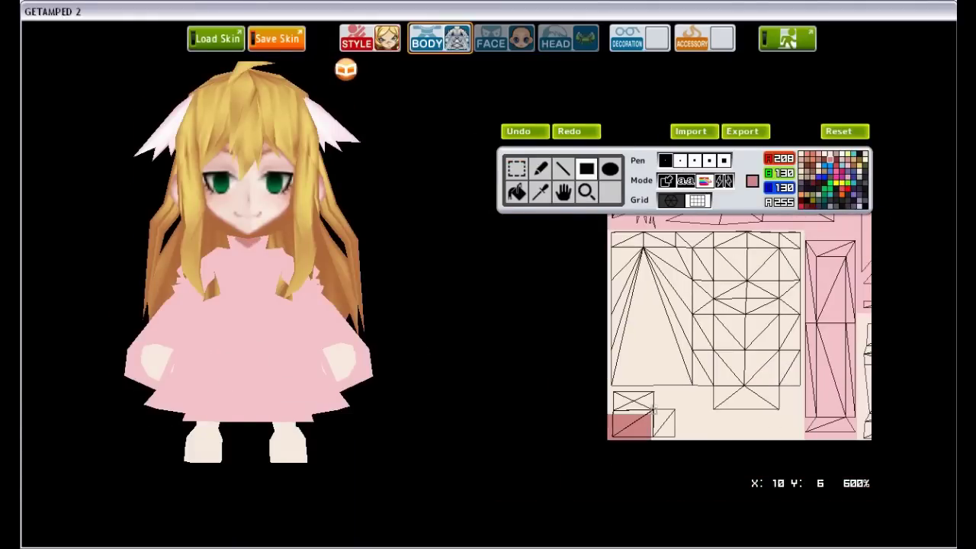
pyautogui.moveTo(610, 387); pyautogui.dragTo(694, 244)
pyautogui.press('s')
pyautogui.scroll(1, 664, 285)
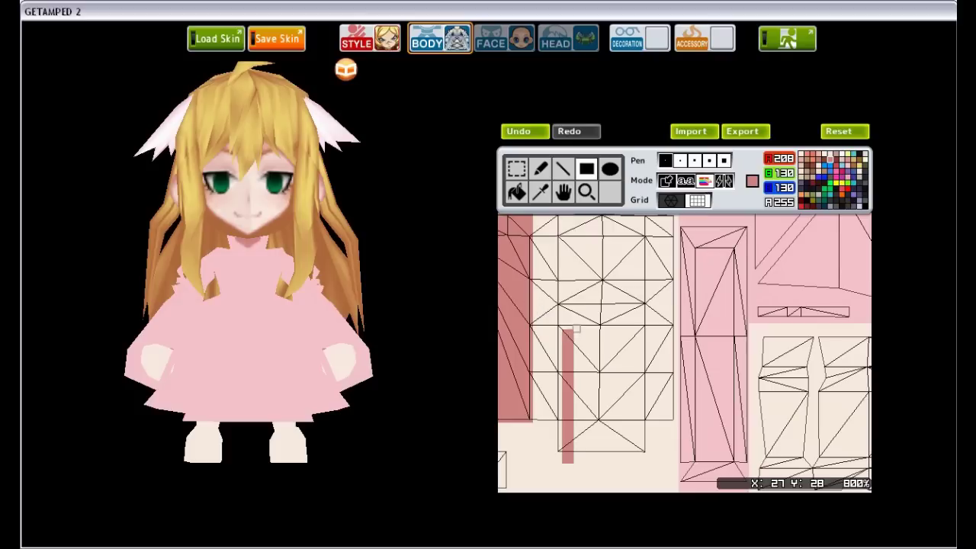
pyautogui.moveTo(560, 311); pyautogui.dragTo(640, 449)
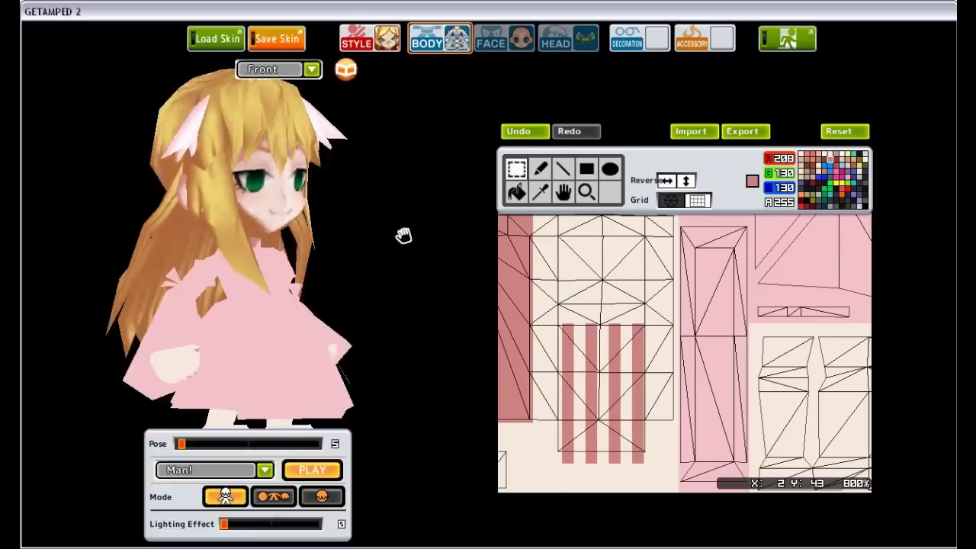
# - Fade the upper ends of the finger stripes using skin tone RGB 248, 233, 225 at alpha 34
pyautogui.press('r')
pyautogui.scroll(1, 538, 302)
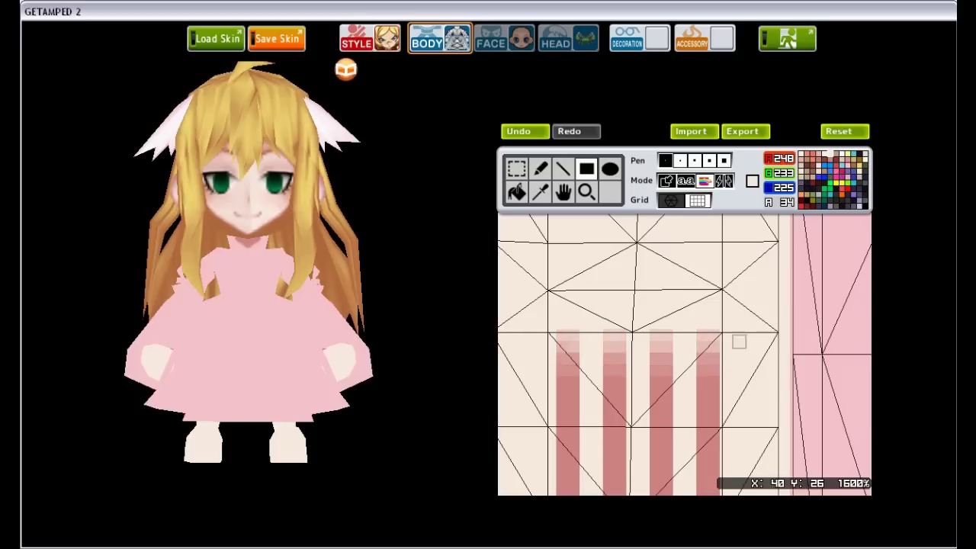
pyautogui.scroll(-2, 731, 367)
# - Layer rectangles of RGB 208, 130, 130 at alpha 32 over the lower hand area to build a gradient
pyautogui.keyDown('alt'); pyautogui.click(610, 366); pyautogui.keyUp('alt')
pyautogui.scroll(1, 730, 445)
pyautogui.moveTo(515, 483)
pyautogui.mouseDown()
pyautogui.moveTo(730, 445)
pyautogui.moveTo(733, 424)
pyautogui.moveTo(512, 483)
pyautogui.mouseUp()
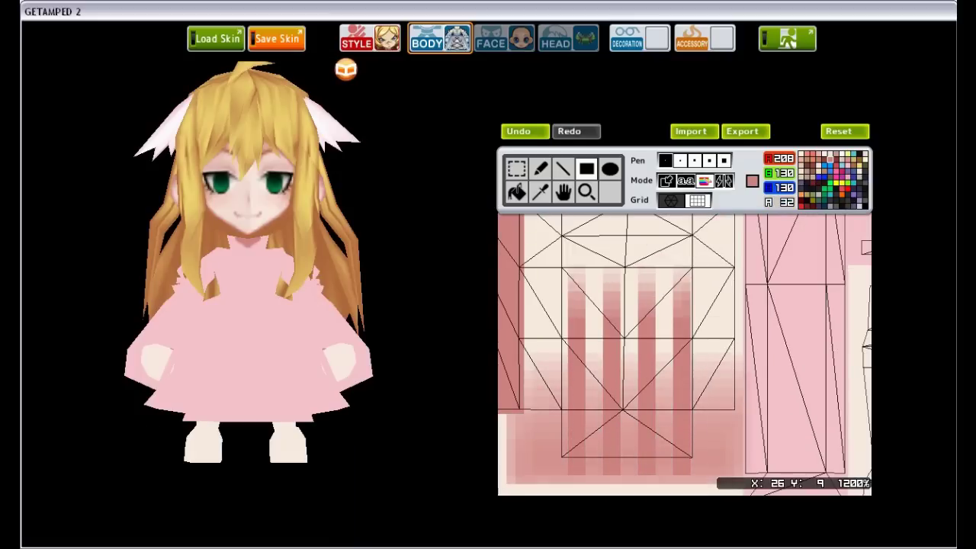
pyautogui.moveTo(528, 449); pyautogui.dragTo(516, 467)
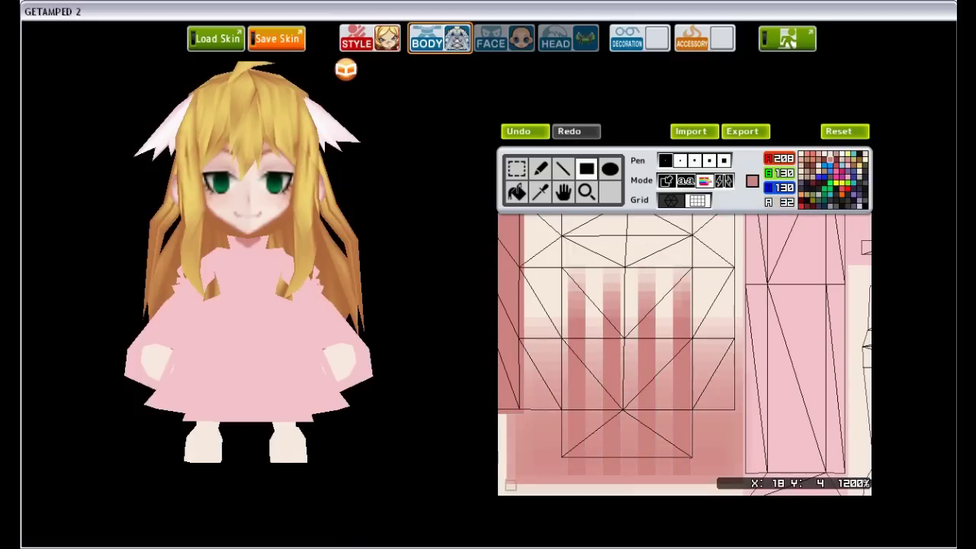
# - Soften the finger stripes with lines of RGB 248, 233, 225 at alpha 19
pyautogui.keyDown('alt'); pyautogui.click(534, 288); pyautogui.keyUp('alt')
pyautogui.scroll(1, 535, 286)
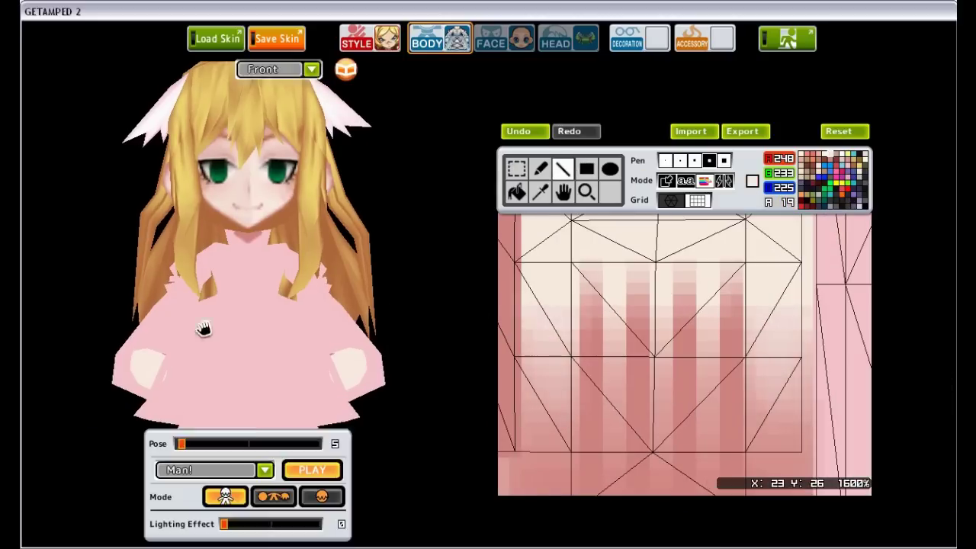
pyautogui.click(679, 161)
pyautogui.click(440, 38)
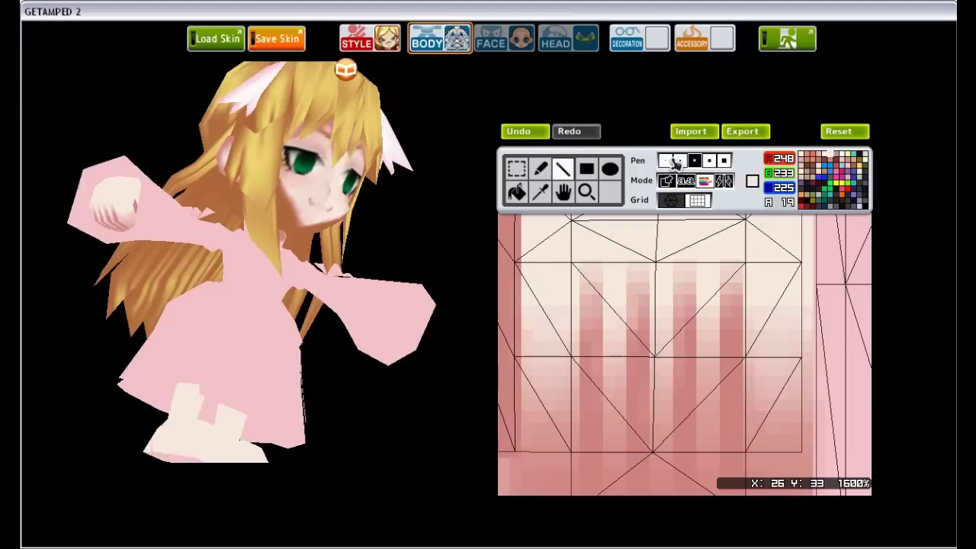
# - Shade the left edge of the hand texture with RGB 208, 130, 130 at alpha 32
pyautogui.keyDown('alt'); pyautogui.click(762, 311); pyautogui.keyUp('alt')
pyautogui.scroll(-2, 762, 311)
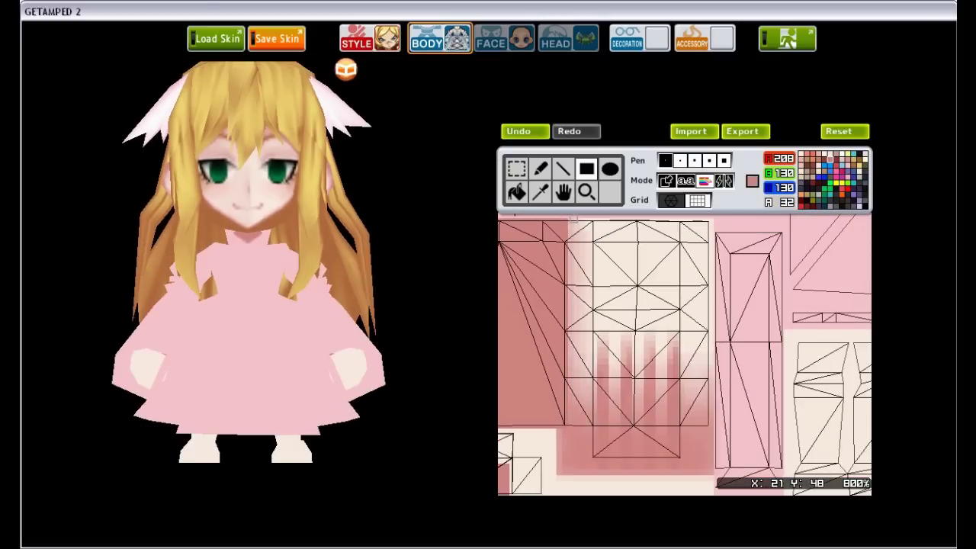
pyautogui.click(562, 191)
pyautogui.moveTo(611, 320); pyautogui.dragTo(645, 320)
pyautogui.click(838, 161)
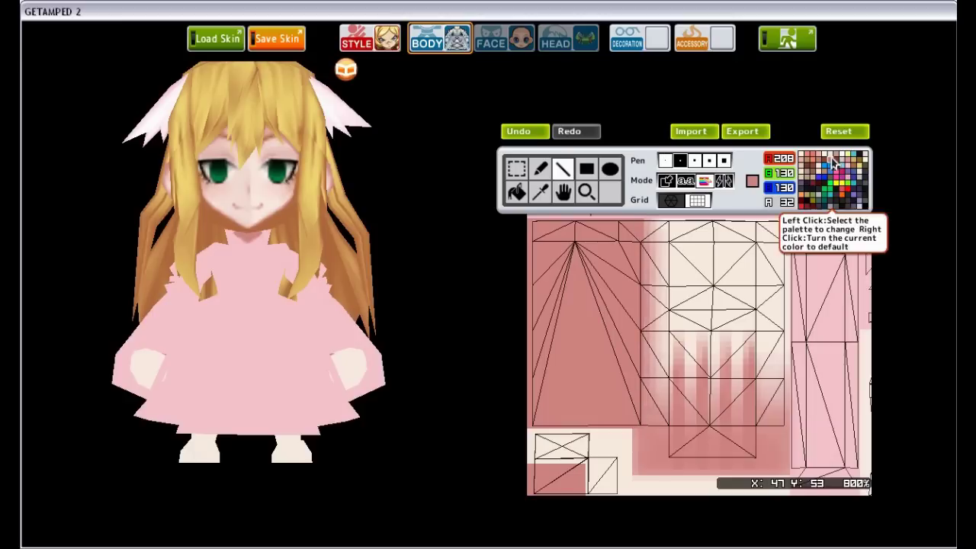
# - Shade the right edge of the hand texture with RGB 208, 130, 130 at alpha 32 and soften it with RGB 248, 233, 225 at alpha 40
pyautogui.scroll(1, 639, 216)
pyautogui.click(586, 168)
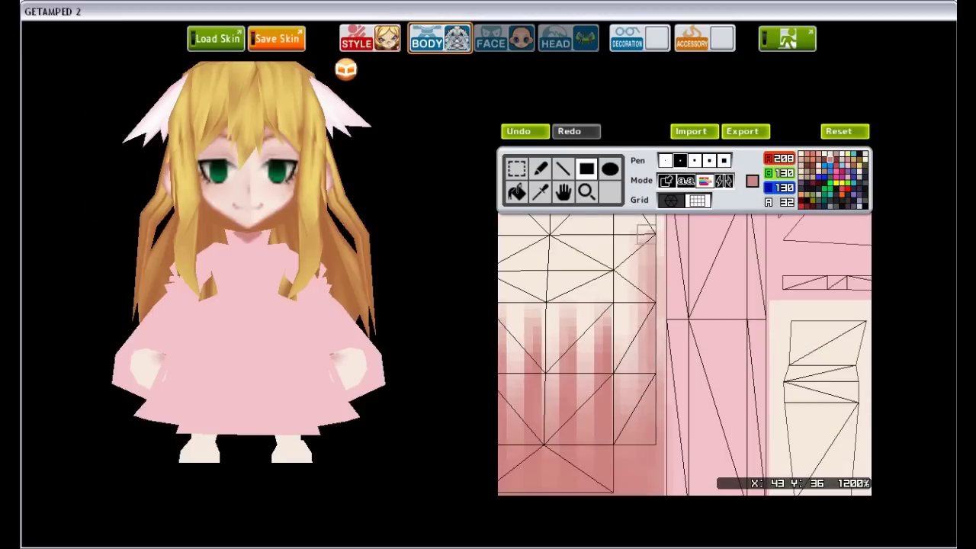
pyautogui.click(860, 135)
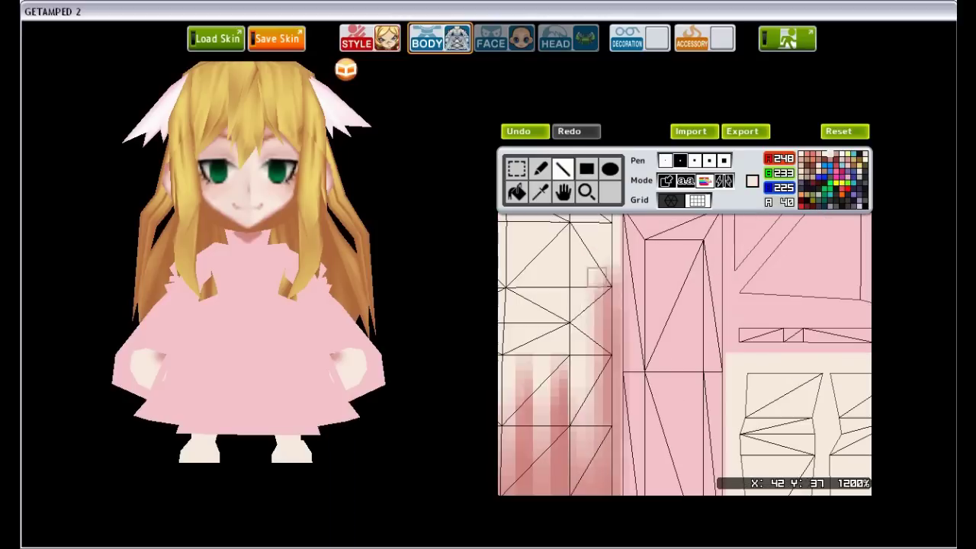
# - Undo the last faint stroke and shade the middle of the hand texture with ellipses of RGB 208, 130, 130 at alpha 11
pyautogui.scroll(-1, 579, 252)
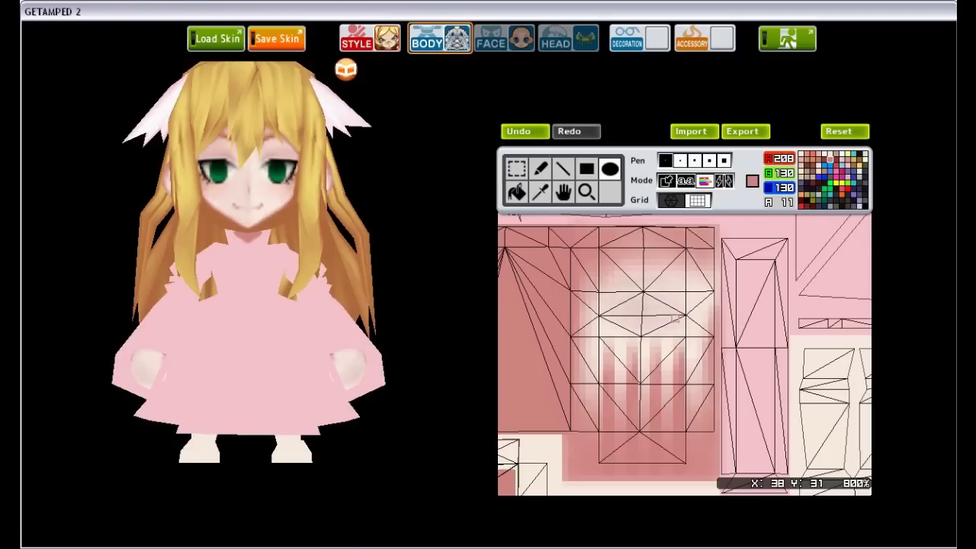
pyautogui.click(517, 132)
pyautogui.moveTo(707, 392); pyautogui.dragTo(570, 264)
pyautogui.scroll(1, 740, 279)
pyautogui.rightClick(645, 344)
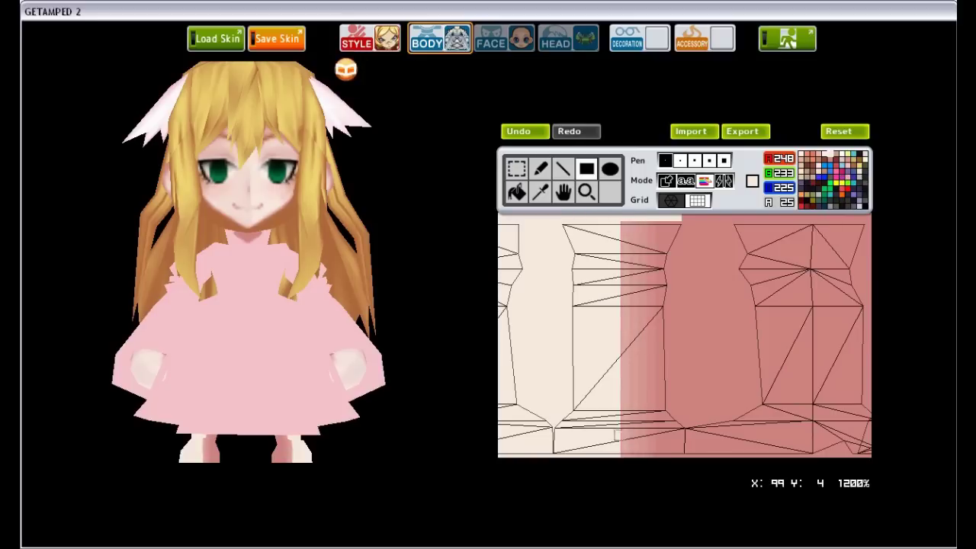
# - Fill the leftmost leg pieces with RGB 208, 130, 130 and blend the edge into the skin using RGB 248, 233, 225 at alpha 25
pyautogui.click(562, 171)
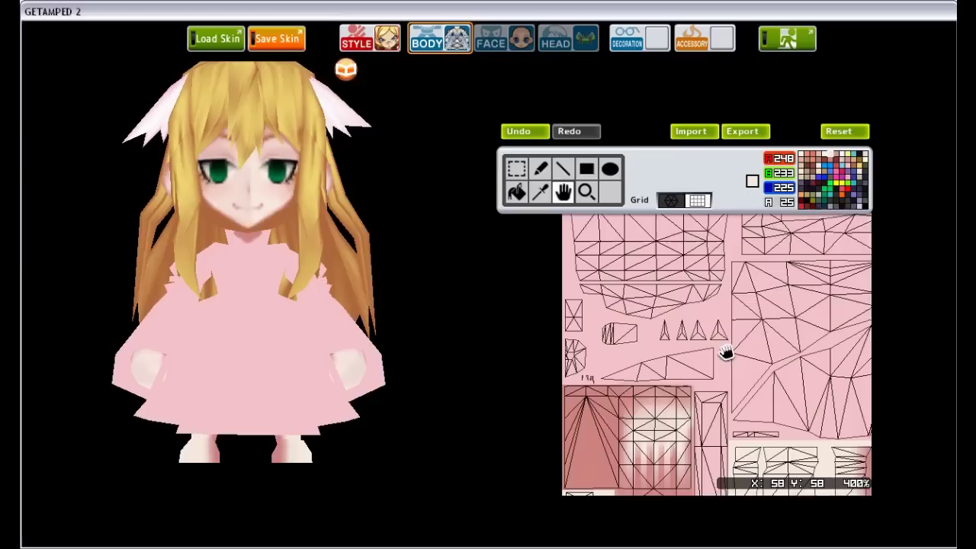
pyautogui.scroll(1, 725, 351)
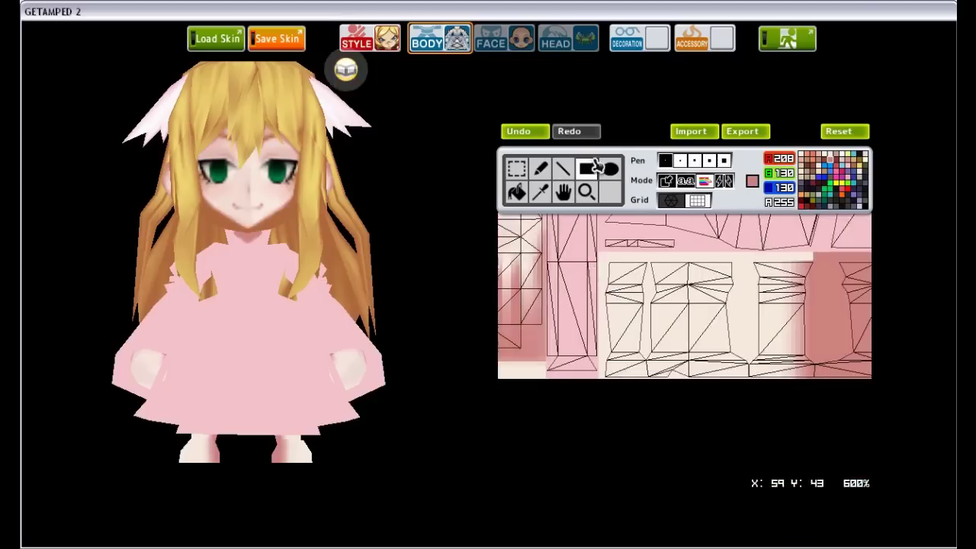
pyautogui.scroll(1, 684, 343)
pyautogui.moveTo(675, 184); pyautogui.dragTo(684, 219)
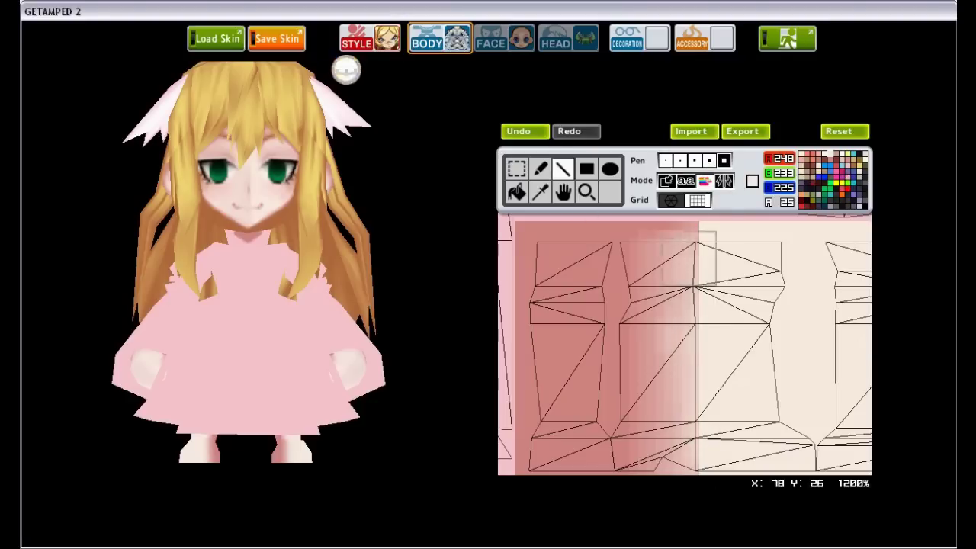
pyautogui.moveTo(683, 266); pyautogui.dragTo(666, 457)
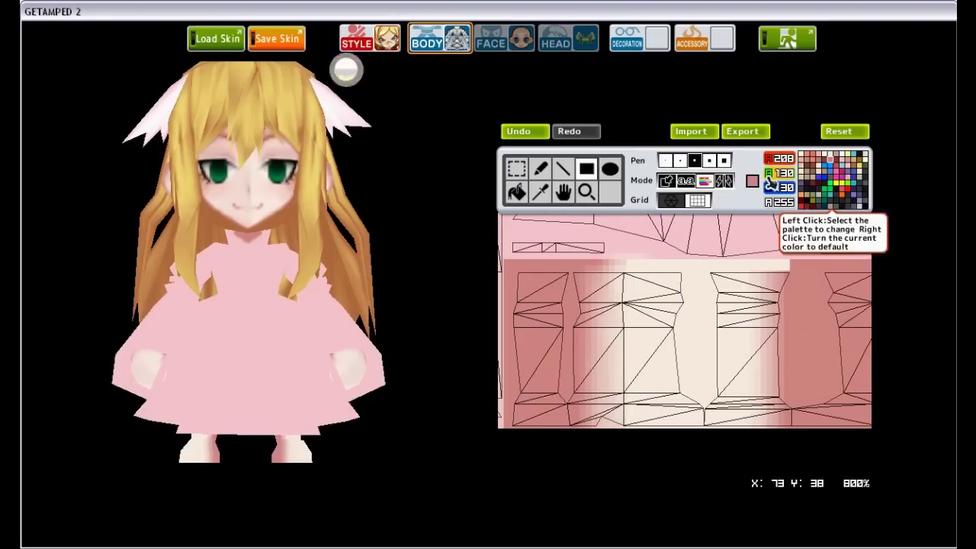
# - Build a downward gradient over the upper leg pieces with RGB 208, 130, 130 at alpha 42, then retouch the feet at alpha 255
pyautogui.click(664, 161)
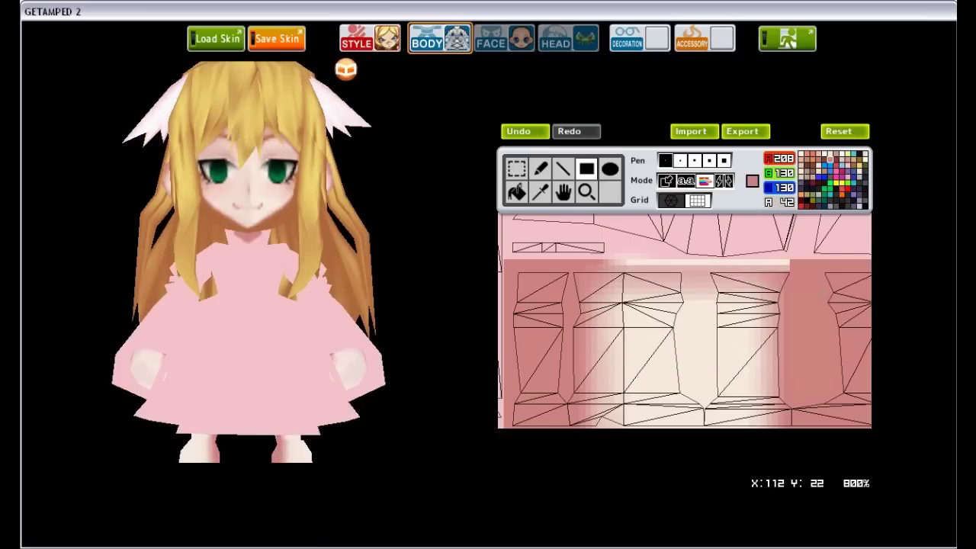
pyautogui.moveTo(769, 292); pyautogui.dragTo(604, 317)
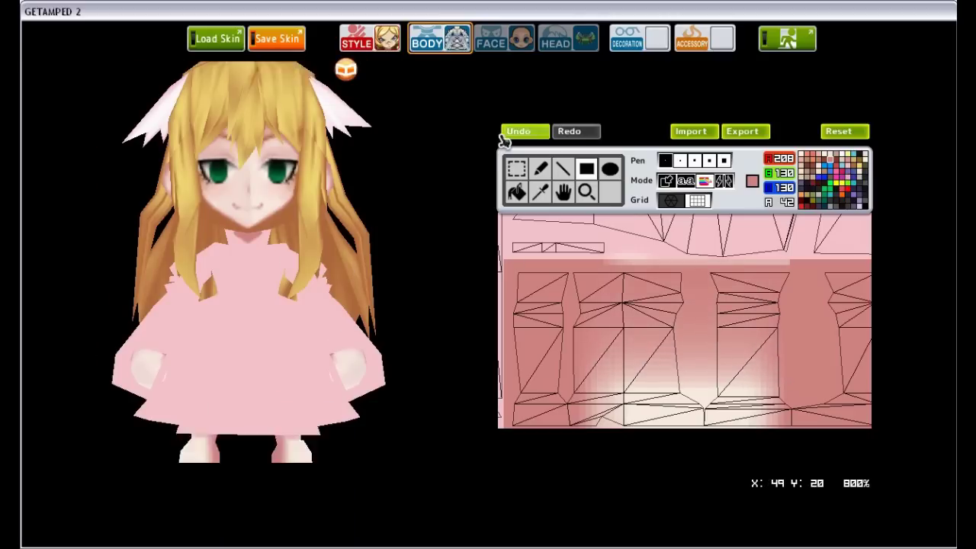
pyautogui.hotkey('ctrl', 'z')
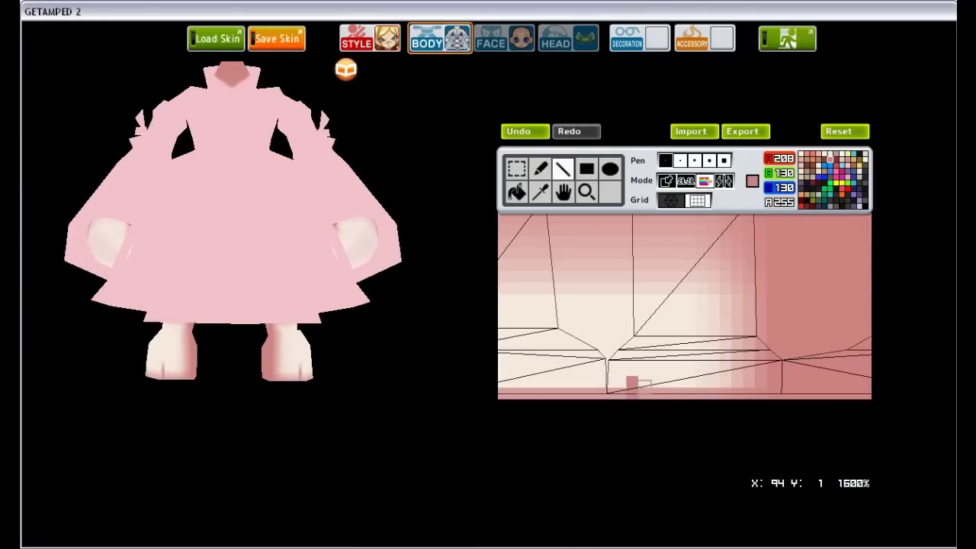
pyautogui.click(827, 154)
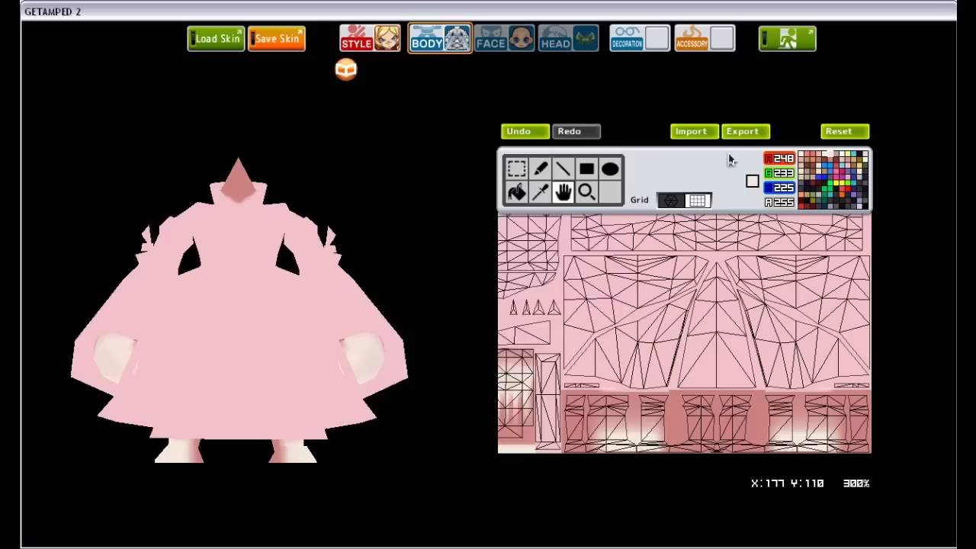
# - Import a reference image to sample RGB 199, 73, 88, and fill the triangular bow pieces with a rectangle of ribbon red
pyautogui.click(691, 131)
pyautogui.doubleClick(516, 226)
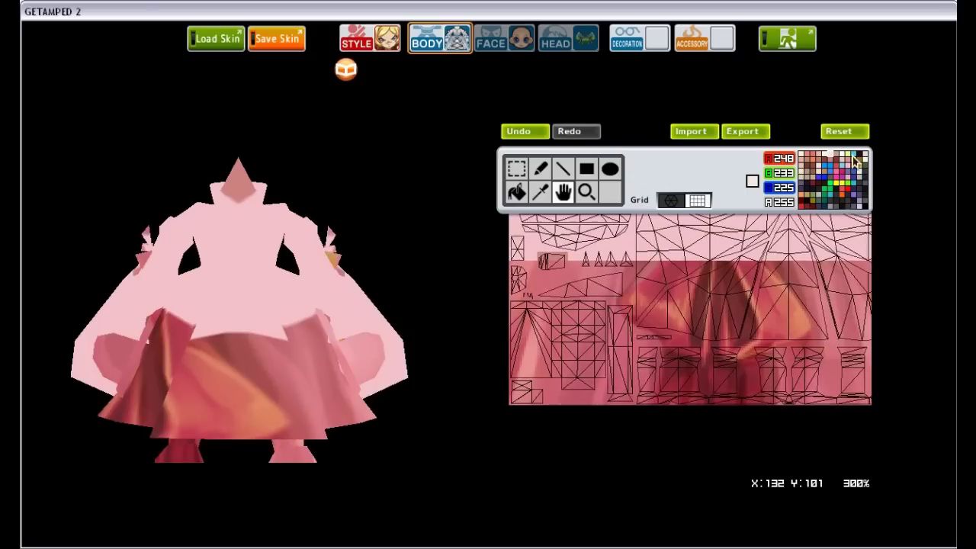
pyautogui.click(562, 169)
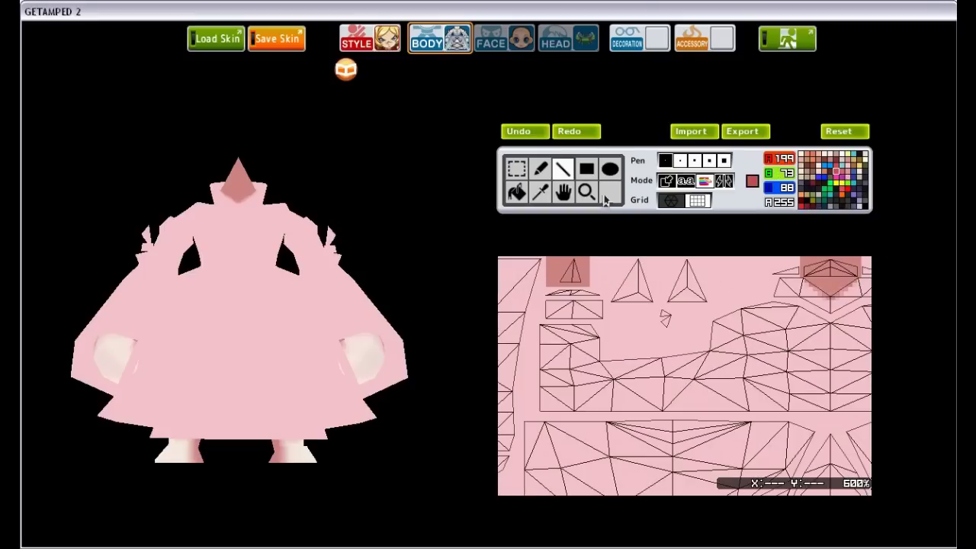
pyautogui.click(586, 168)
pyautogui.moveTo(616, 256); pyautogui.dragTo(705, 330)
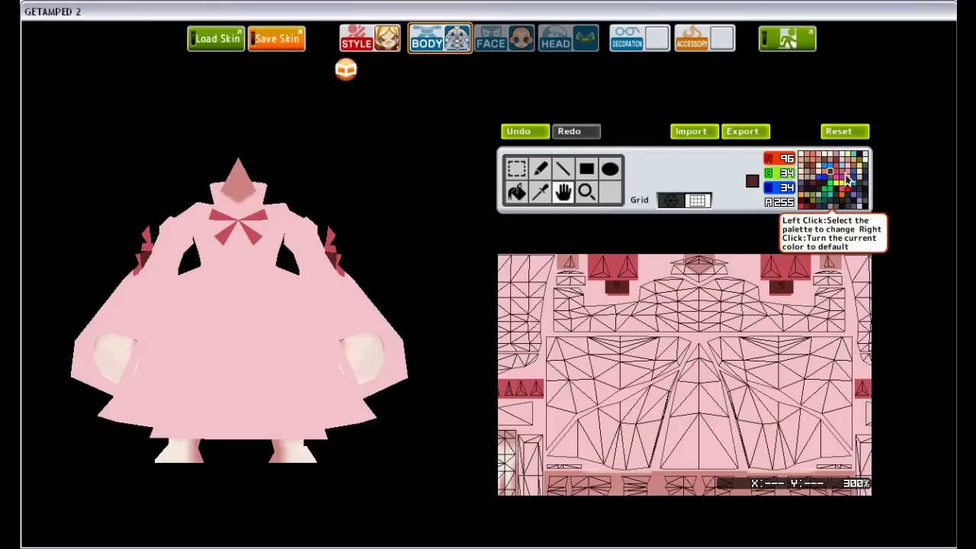
# - Fill the bodice pieces, from the side panels across the chest, with rectangles of RGB 234, 149, 150
pyautogui.click(847, 176)
pyautogui.click(586, 169)
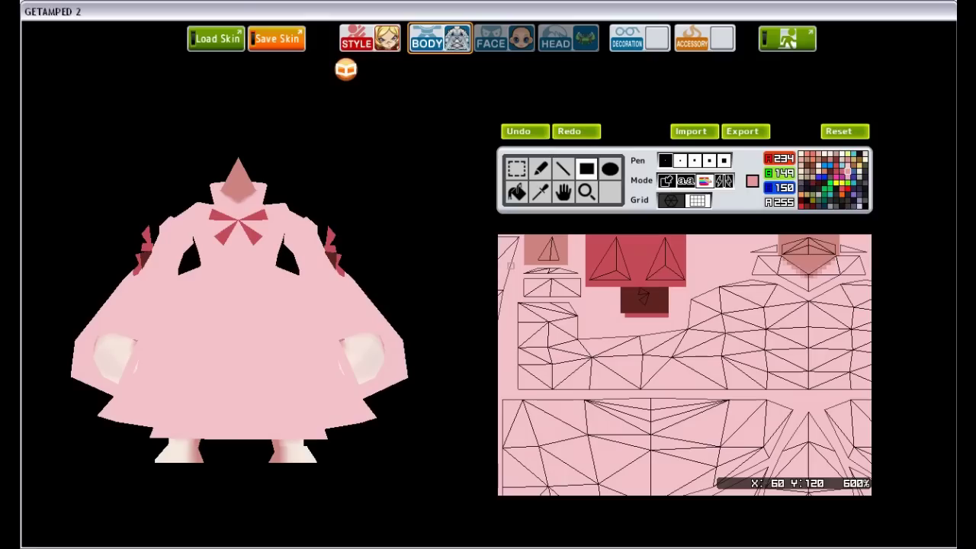
pyautogui.moveTo(511, 265); pyautogui.dragTo(587, 343)
pyautogui.moveTo(508, 319); pyautogui.dragTo(870, 340)
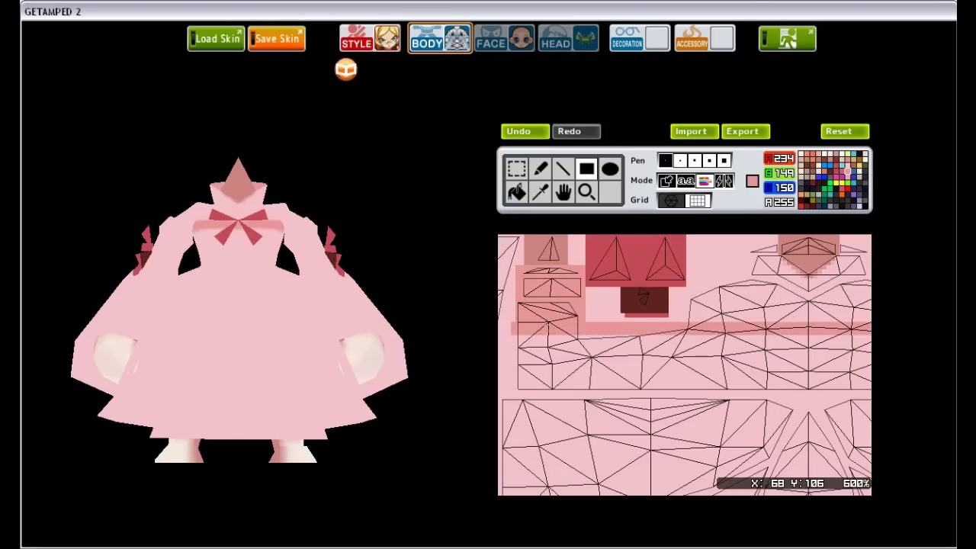
pyautogui.moveTo(507, 342); pyautogui.dragTo(871, 375)
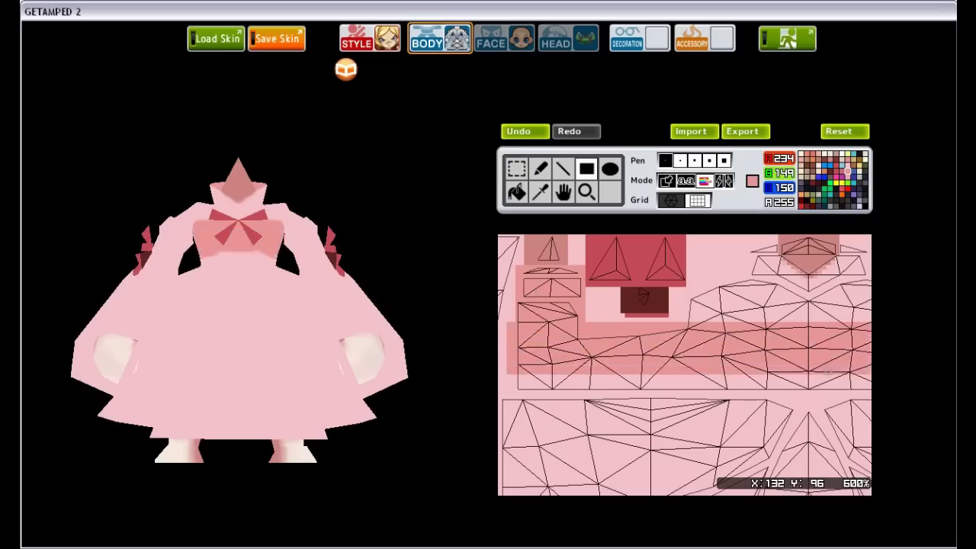
pyautogui.moveTo(533, 332); pyautogui.dragTo(814, 375)
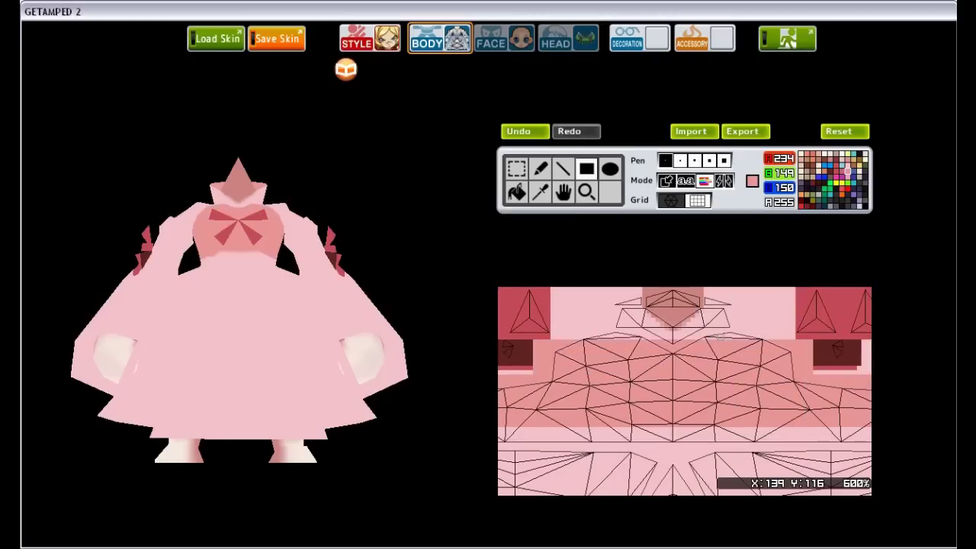
# - Paint the collar pieces around the neck with RGB 234, 149, 150
pyautogui.scroll(1, 655, 350)
pyautogui.press('4')
pyautogui.press('l')
pyautogui.scroll(-1, 762, 315)
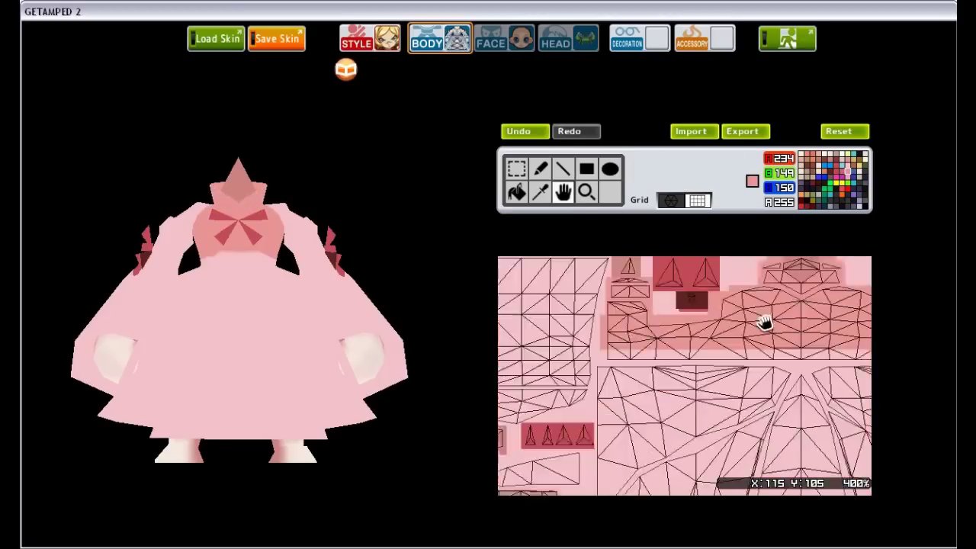
# - Fill the sleeve pieces and the curved strip beneath them with rectangles of RGB 234, 149, 150
pyautogui.press('1')
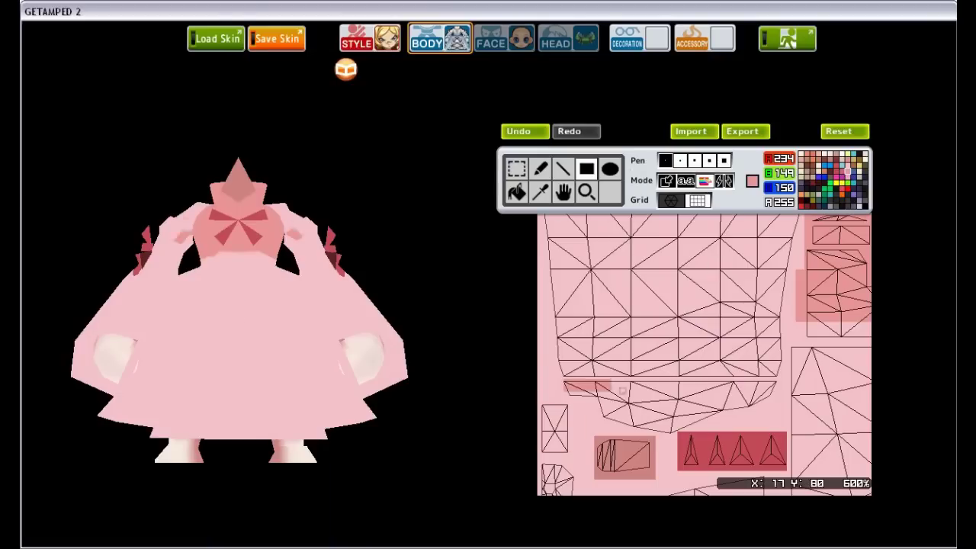
pyautogui.moveTo(622, 391); pyautogui.dragTo(775, 404)
pyautogui.scroll(1, 775, 404)
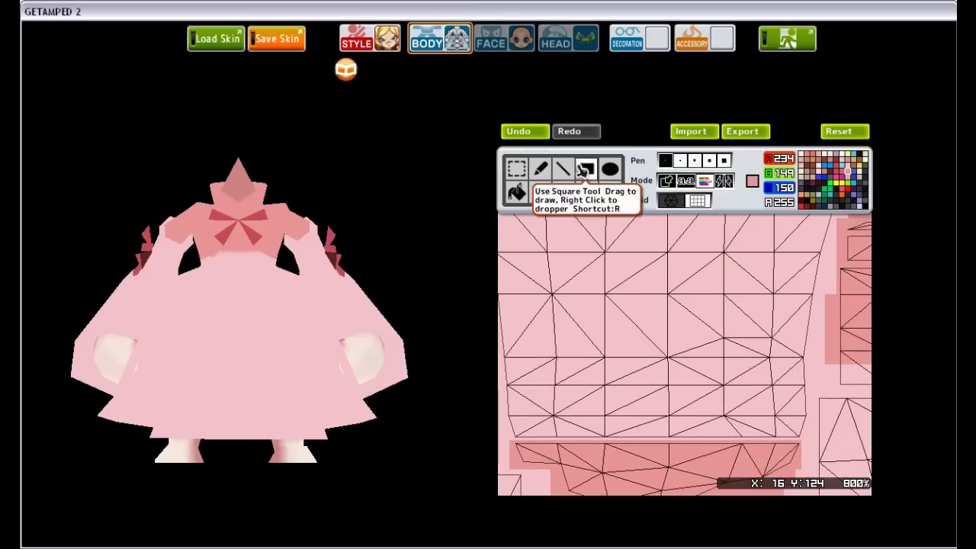
pyautogui.moveTo(816, 413); pyautogui.dragTo(502, 412)
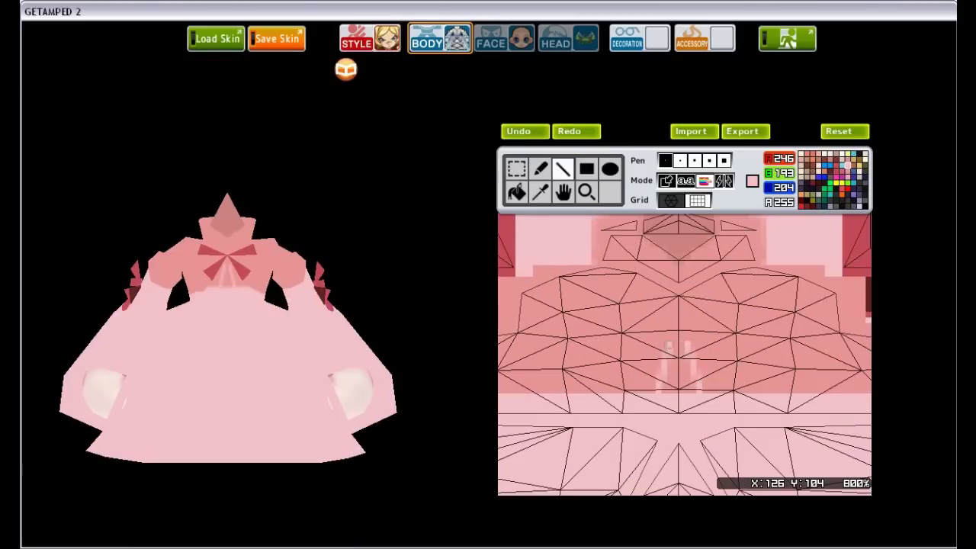
# - Draw a light notch at the lower centre of the bodice front with lines of RGB 246, 193, 204
pyautogui.click(671, 356)
pyautogui.scroll(1, 669, 396)
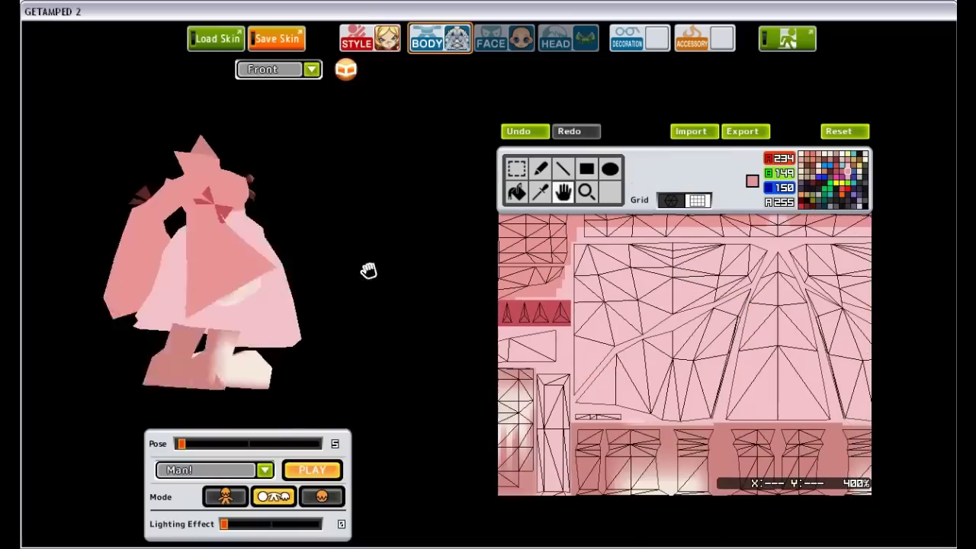
# - Draw a horizontal seam line across the lower edge of the sleeve piece in RGB 207, 98, 114
pyautogui.moveTo(369, 272); pyautogui.dragTo(365, 227)
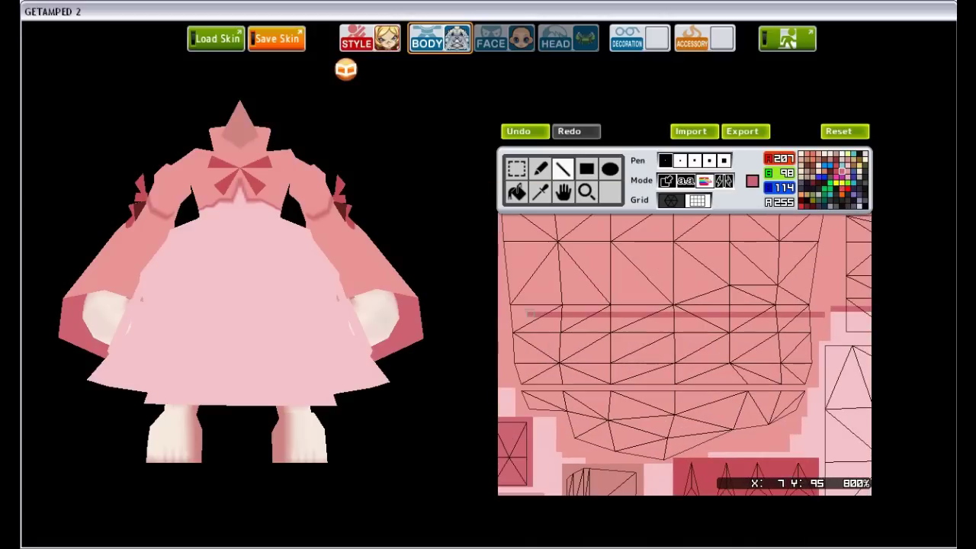
pyautogui.moveTo(712, 344); pyautogui.dragTo(748, 337)
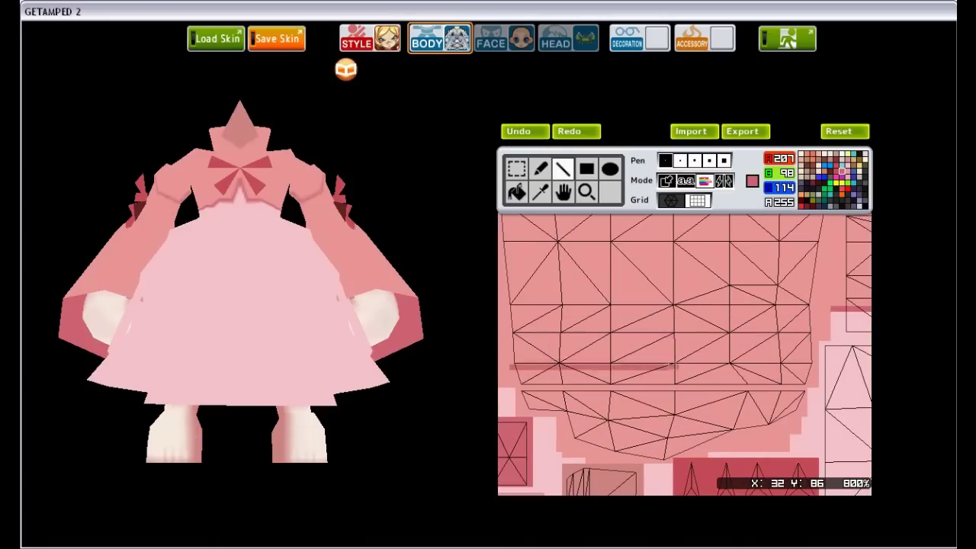
pyautogui.moveTo(396, 343); pyautogui.dragTo(432, 344)
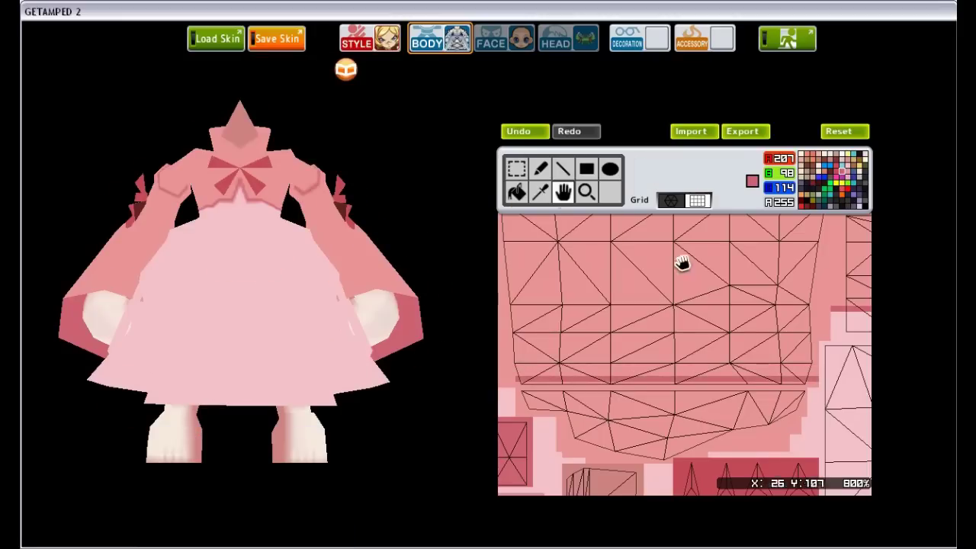
# - Lighten the base of the neck piece with lines of RGB 248, 233, 225, softening them at alpha 72
pyautogui.scroll(3, 719, 321)
pyautogui.click(563, 168)
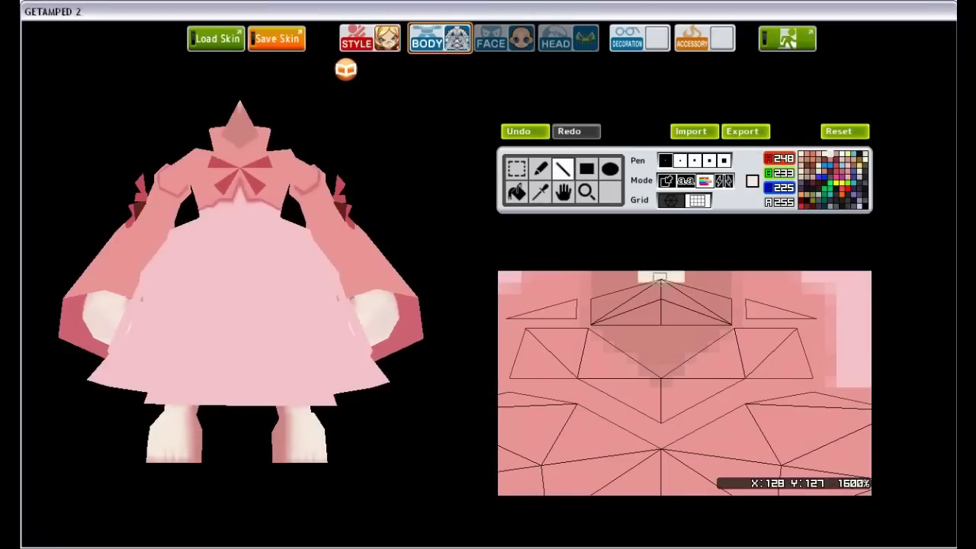
pyautogui.click(779, 202)
pyautogui.write('0')
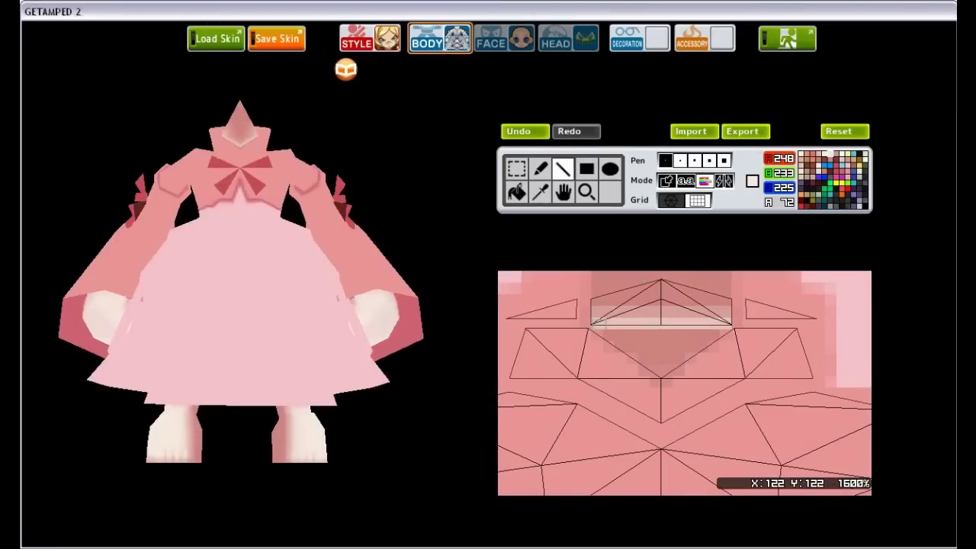
pyautogui.click(522, 131)
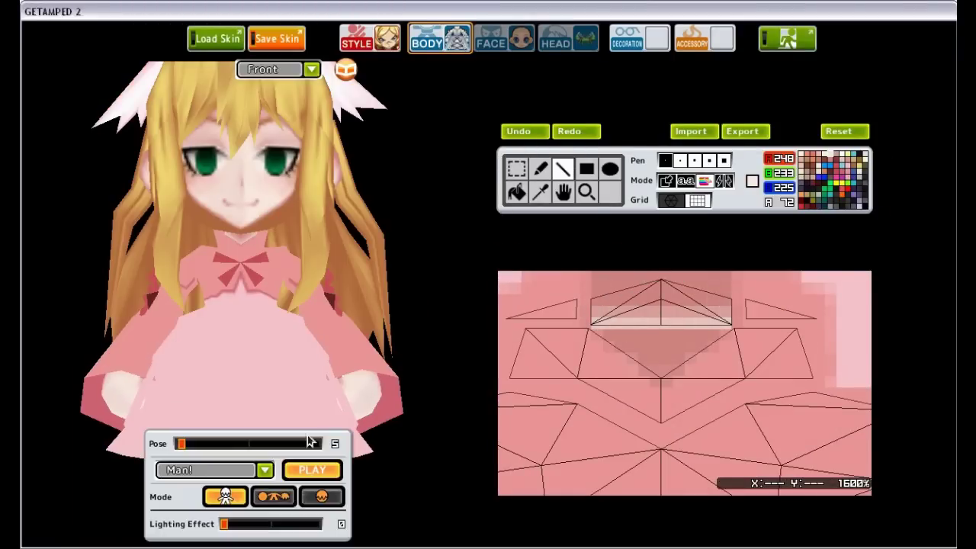
# - Colour the small triangular collar pieces and outline the V below the neck in RGB 207, 98, 114
pyautogui.click(844, 174)
pyautogui.moveTo(709, 305); pyautogui.dragTo(792, 343)
pyautogui.moveTo(579, 275)
pyautogui.mouseDown()
pyautogui.moveTo(869, 276)
pyautogui.moveTo(647, 290)
pyautogui.mouseUp()
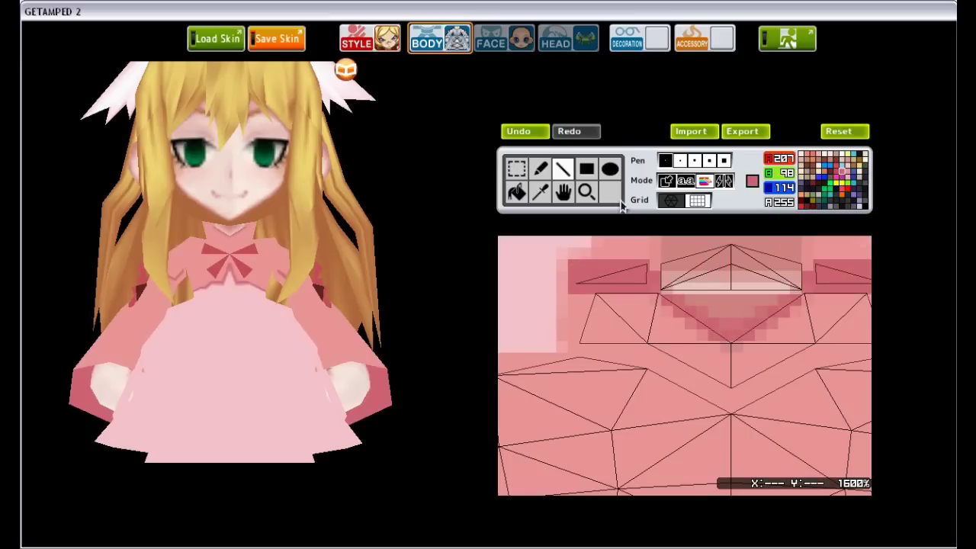
pyautogui.click(523, 132)
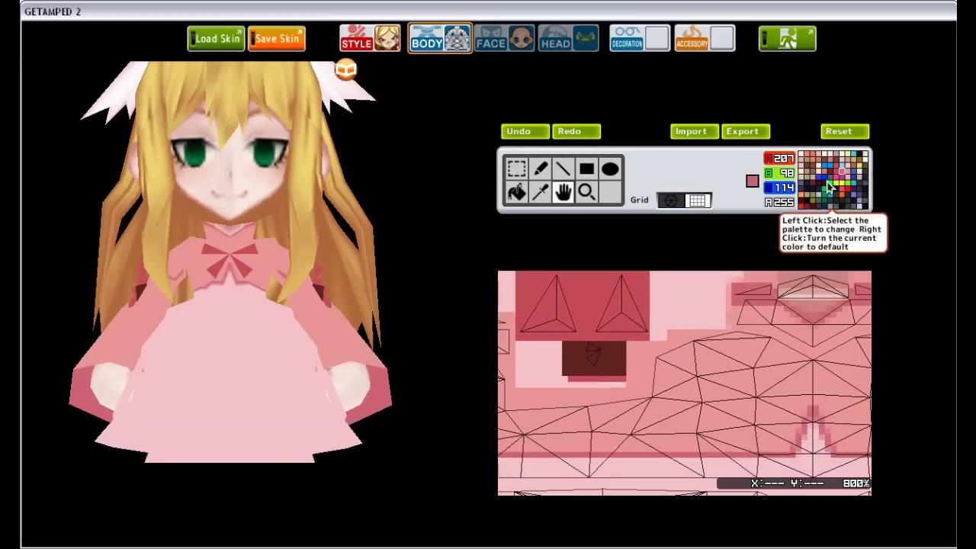
# - Fill the V-shaped neckline opening from the neck down onto the chest with a cream skin tone
pyautogui.moveTo(544, 282); pyautogui.dragTo(720, 305)
pyautogui.moveTo(532, 305); pyautogui.dragTo(720, 329)
pyautogui.press('h')
pyautogui.click(829, 154)
pyautogui.moveTo(585, 268); pyautogui.dragTo(610, 411)
pyautogui.moveTo(580, 274)
pyautogui.mouseDown()
pyautogui.moveTo(637, 358)
pyautogui.moveTo(694, 275)
pyautogui.mouseUp()
pyautogui.click(679, 160)
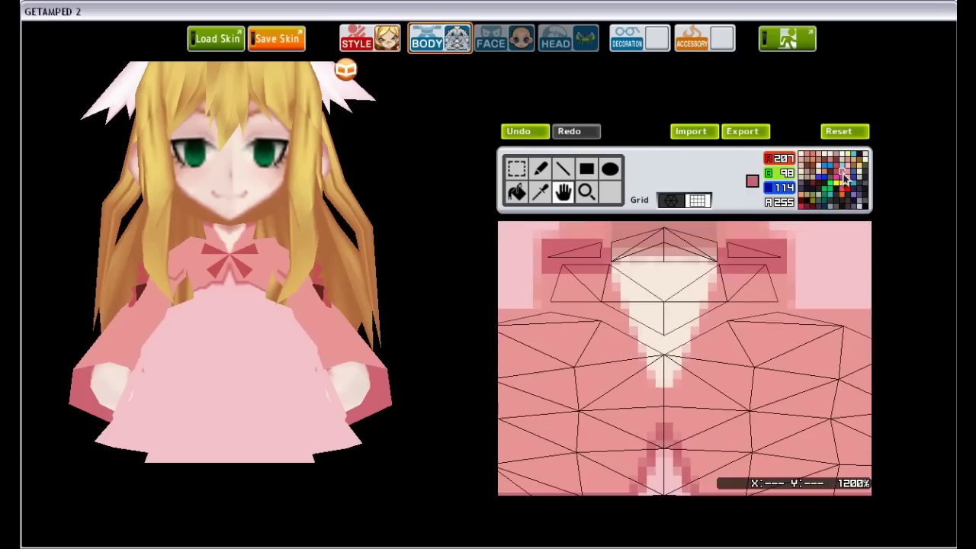
# - Edge the neckline and centre seam in RGB 207, 98, 114, and shade below the neck with RGB 208, 130, 130 at alpha 98
pyautogui.moveTo(663, 358); pyautogui.dragTo(660, 428)
pyautogui.click(829, 160)
pyautogui.click(586, 168)
pyautogui.scroll(1, 695, 269)
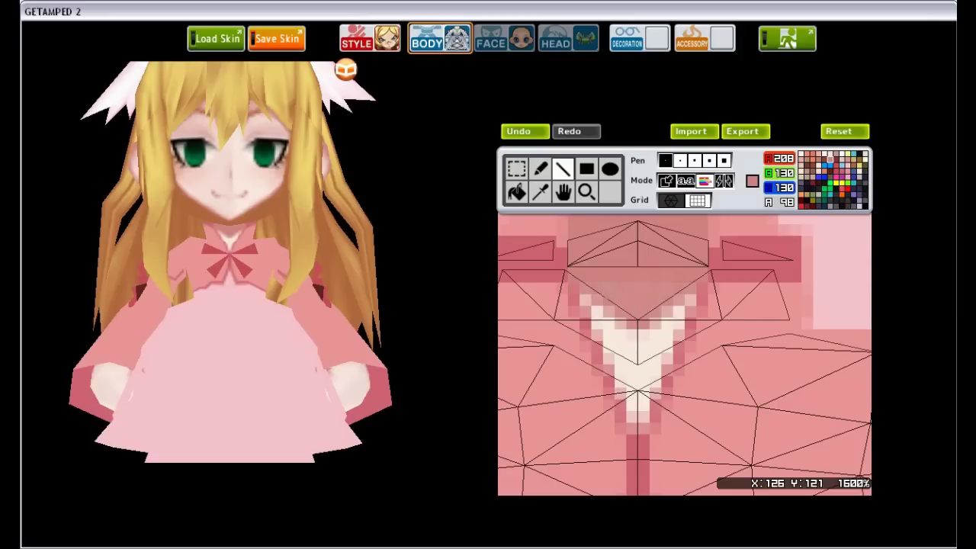
pyautogui.click(521, 132)
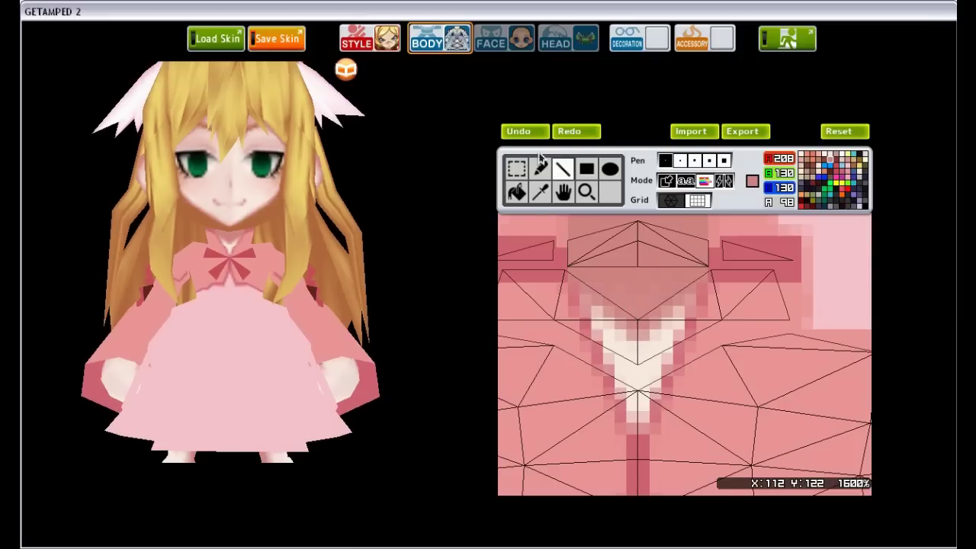
# - Try horizontal ribbon lines across the chest at the neckline's tip in RGB 199, 73, 88
pyautogui.scroll(-1, 719, 298)
pyautogui.scroll(1, 670, 370)
pyautogui.click(540, 193)
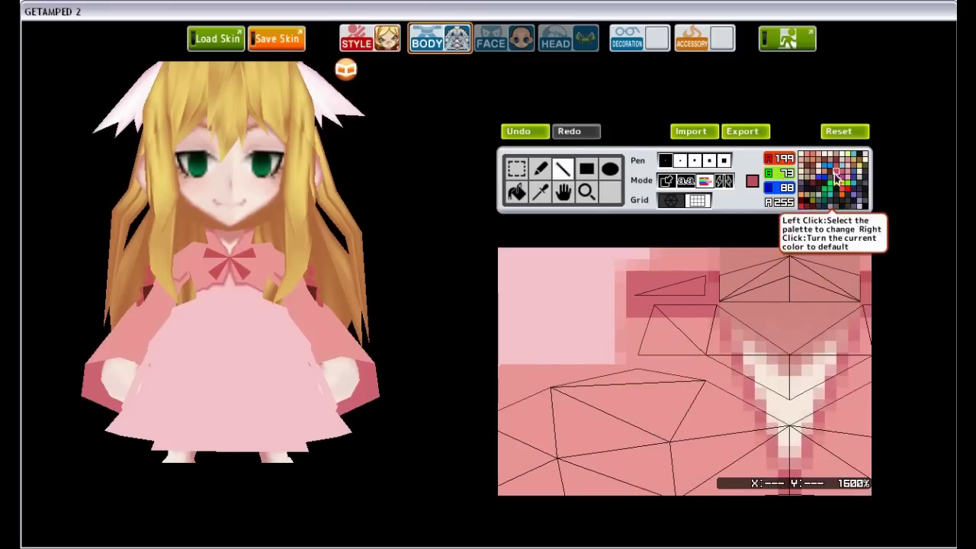
pyautogui.click(563, 169)
pyautogui.moveTo(591, 253); pyautogui.dragTo(556, 331)
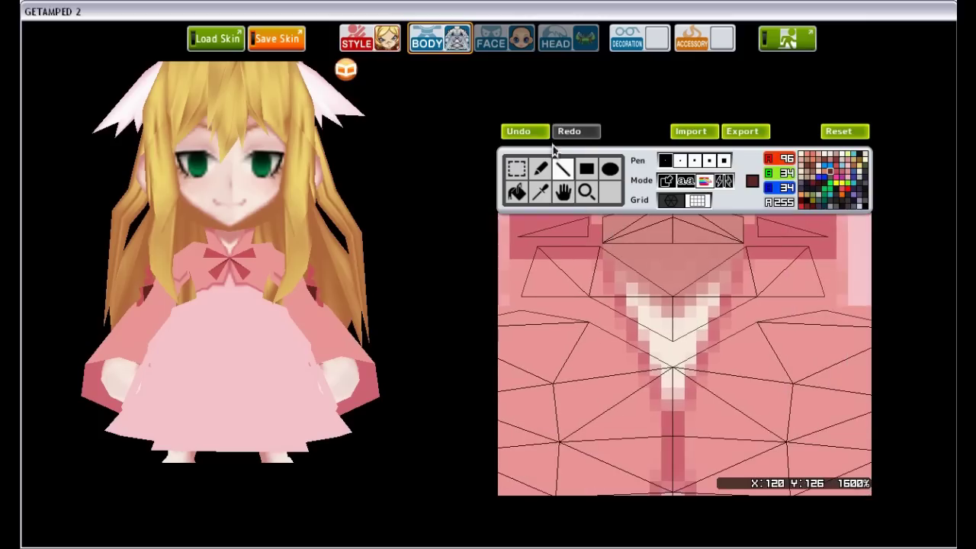
pyautogui.click(540, 135)
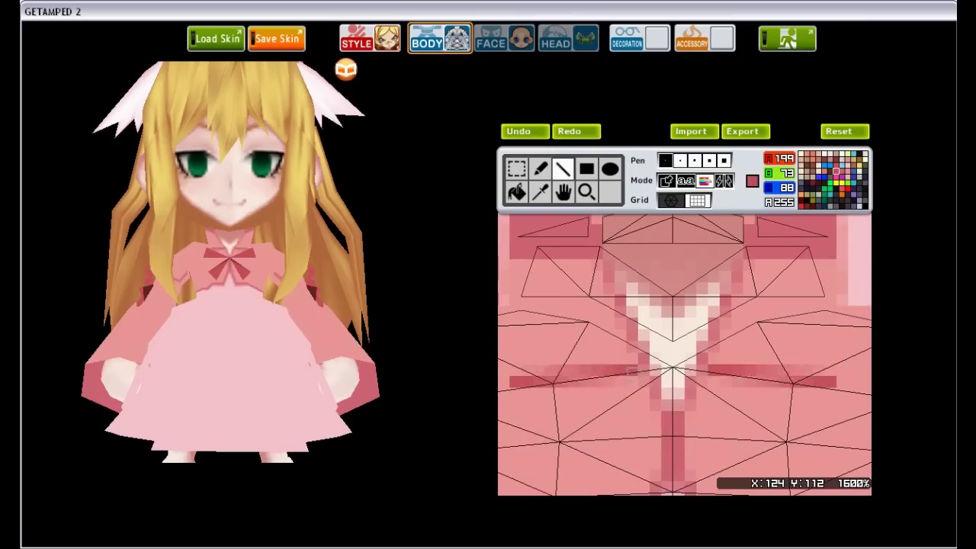
pyautogui.click(537, 135)
# - Draw diagonal ribbon lines from the shoulders to the neckline's tip in RGB 199, 73, 88, shaded with RGB 96, 34, 34 at alpha 42
pyautogui.moveTo(705, 375)
pyautogui.mouseDown()
pyautogui.moveTo(579, 320)
pyautogui.moveTo(564, 375)
pyautogui.moveTo(567, 331)
pyautogui.moveTo(541, 309)
pyautogui.mouseUp()
pyautogui.click(516, 134)
pyautogui.moveTo(705, 377); pyautogui.dragTo(616, 323)
pyautogui.click(533, 131)
pyautogui.moveTo(526, 293); pyautogui.dragTo(423, 265)
# - Continue the ribbon line along the top edge of the back bodice piece in RGB 199, 73, 88
pyautogui.moveTo(423, 265)
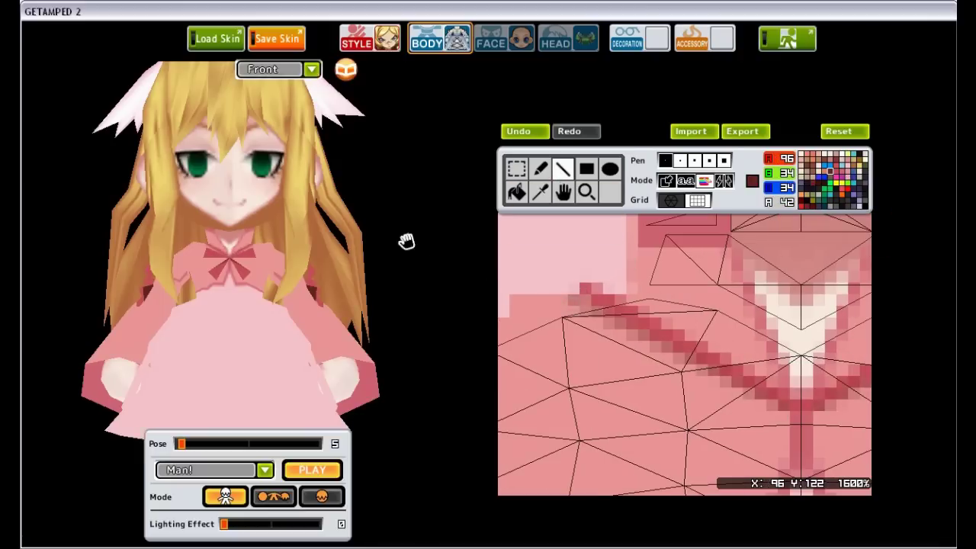
pyautogui.scroll(-1, 676, 311)
pyautogui.scroll(1, 677, 311)
pyautogui.hotkey('ctrl', 'z')
pyautogui.click(563, 169)
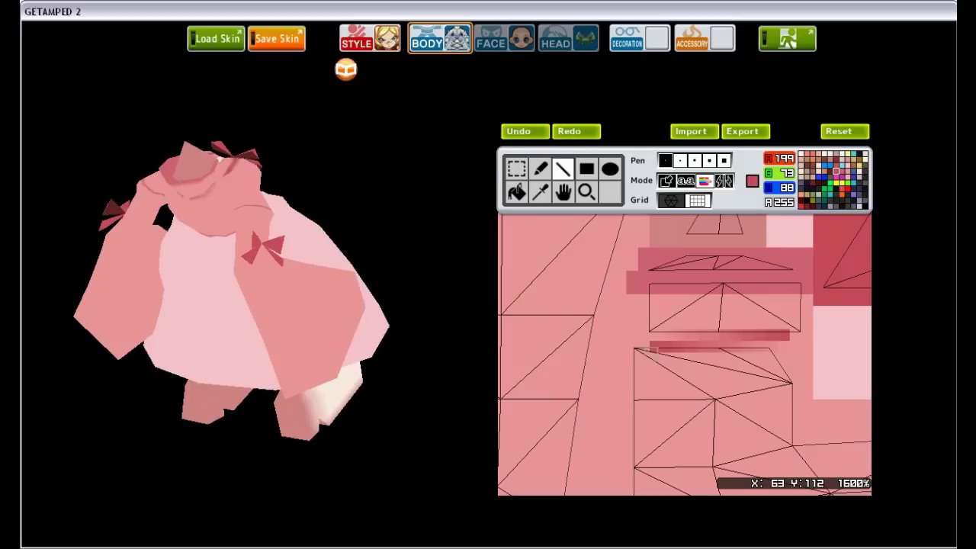
pyautogui.moveTo(396, 289); pyautogui.dragTo(373, 216)
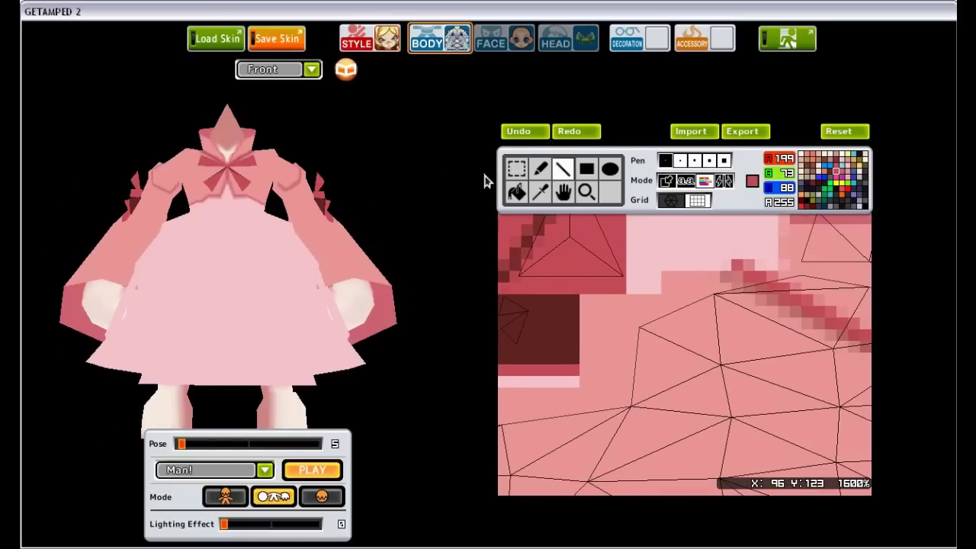
# - Shade one bow triangle with dark edges of RGB 96, 34, 34 and an inner highlight of RGB 255, 0, 0
pyautogui.moveTo(640, 242); pyautogui.dragTo(689, 372)
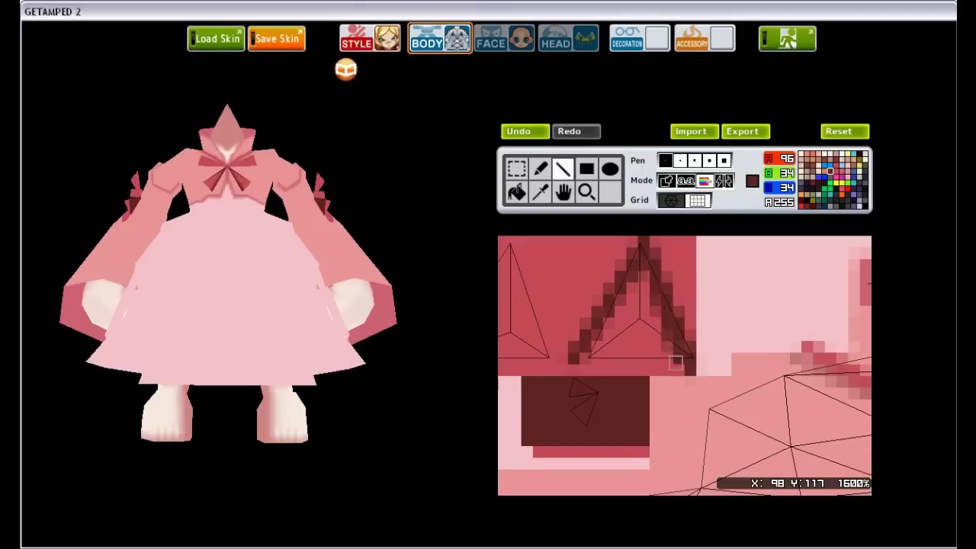
pyautogui.hotkey('ctrl', 'z')
pyautogui.click(847, 189)
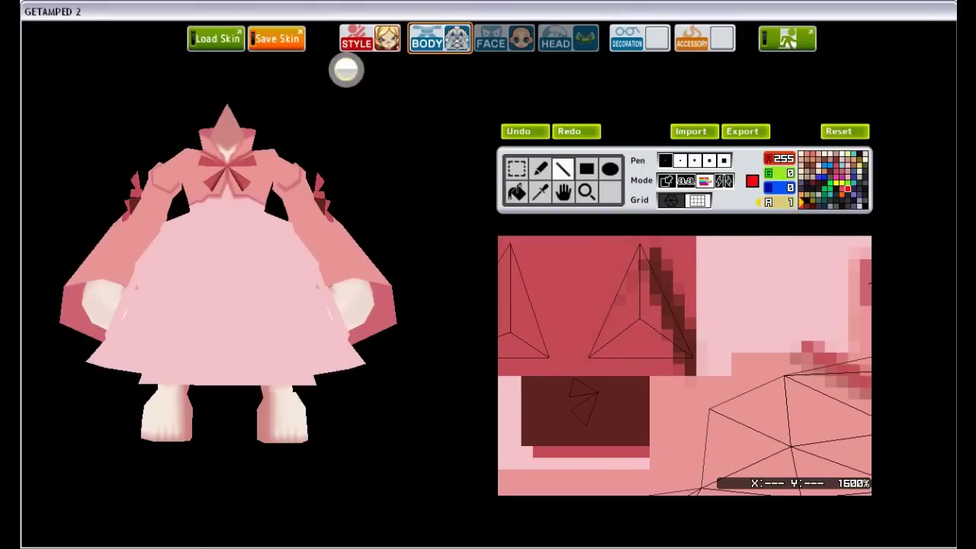
pyautogui.click(838, 171)
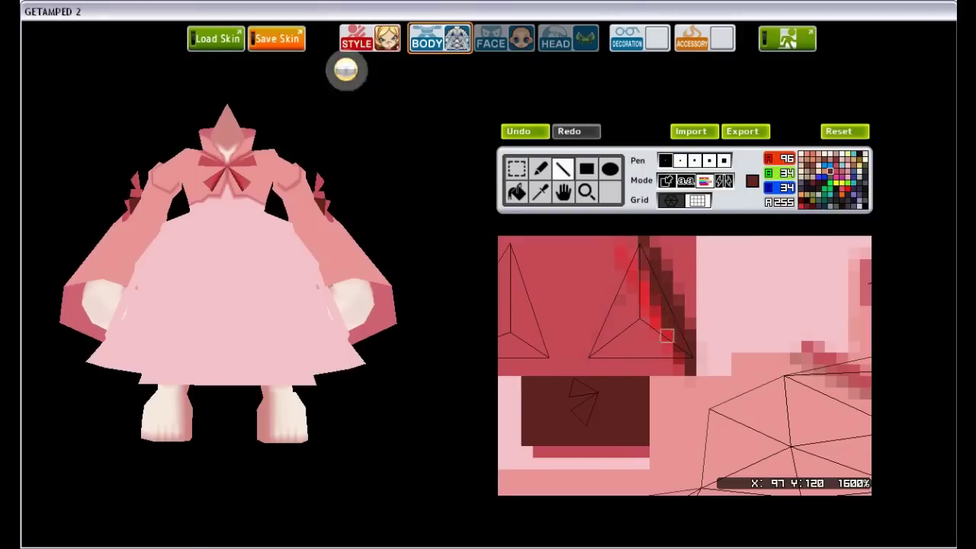
pyautogui.moveTo(671, 355)
pyautogui.mouseDown()
pyautogui.moveTo(653, 349)
pyautogui.moveTo(634, 360)
pyautogui.mouseUp()
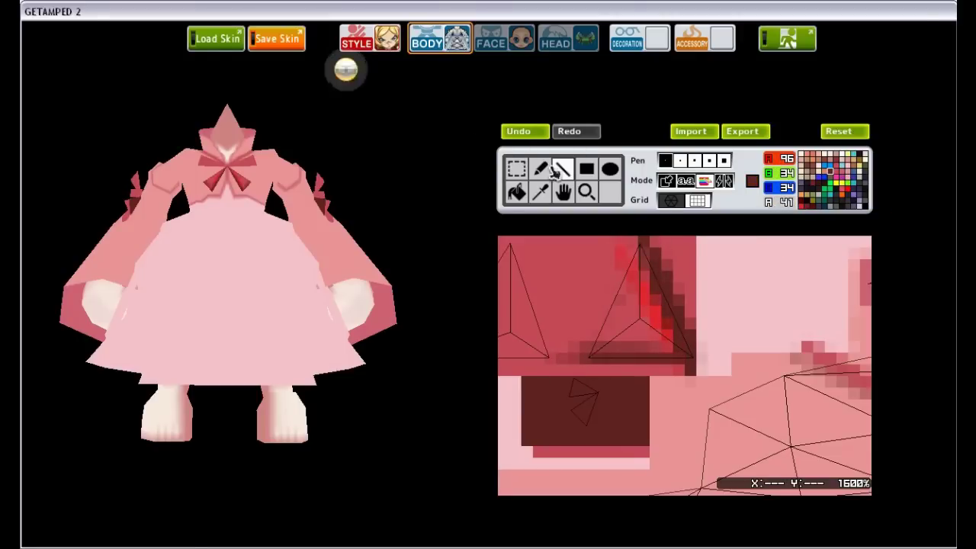
pyautogui.moveTo(673, 332); pyautogui.dragTo(675, 335)
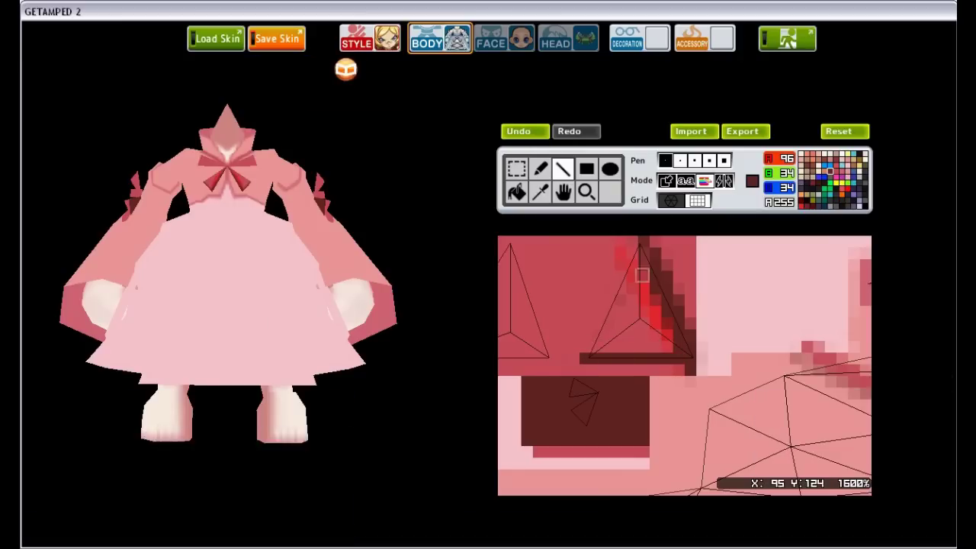
# - Shade the edges of the other bow triangle with RGB 96, 34, 34 at alpha 39, and add a red highlight
pyautogui.click(586, 169)
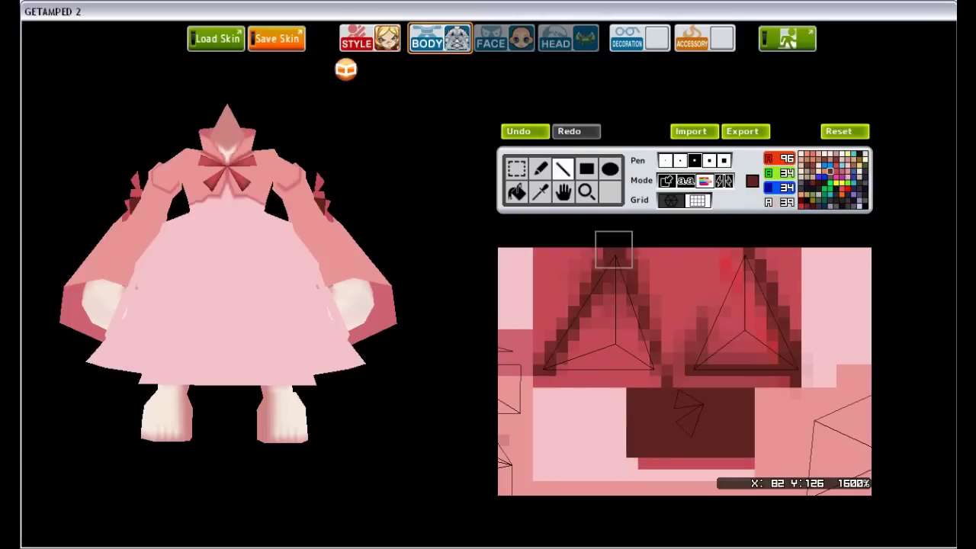
pyautogui.click(847, 189)
pyautogui.click(665, 160)
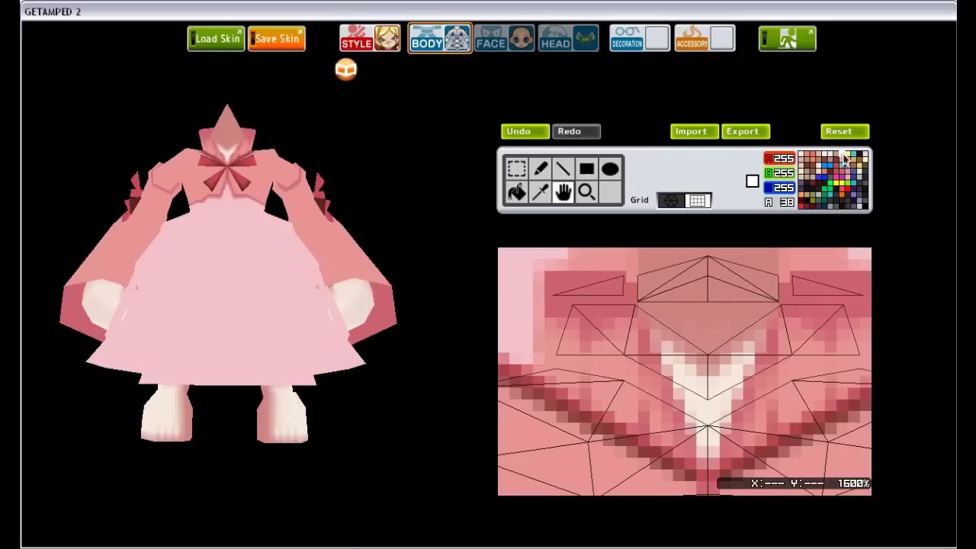
# - Paint vertical pleats on the back collar piece in RGB 207, 98, 114, blending with RGB 234, 149, 150 at alpha 42 and white at alpha 26
pyautogui.click(842, 156)
pyautogui.scroll(-1, 555, 290)
pyautogui.click(854, 178)
pyautogui.click(562, 191)
pyautogui.moveTo(571, 332); pyautogui.dragTo(713, 272)
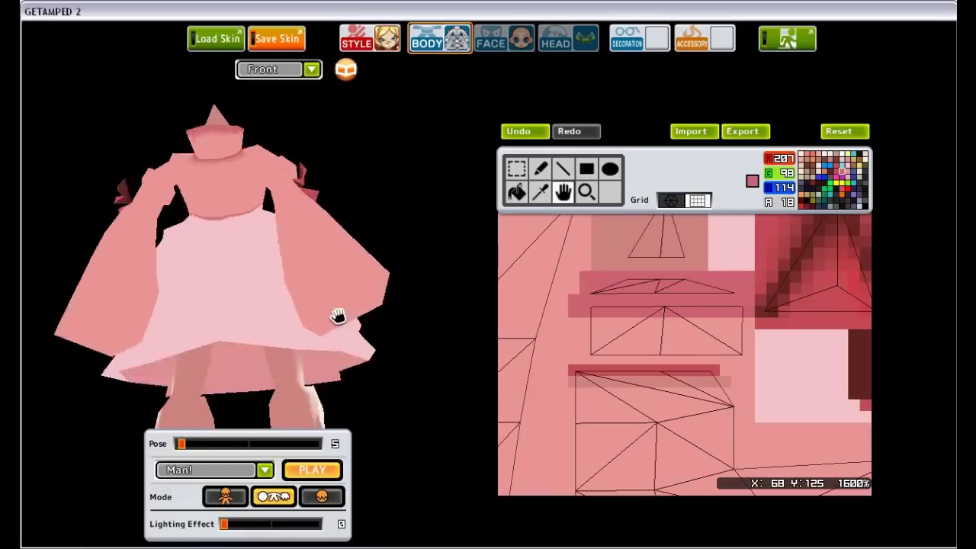
pyautogui.click(847, 172)
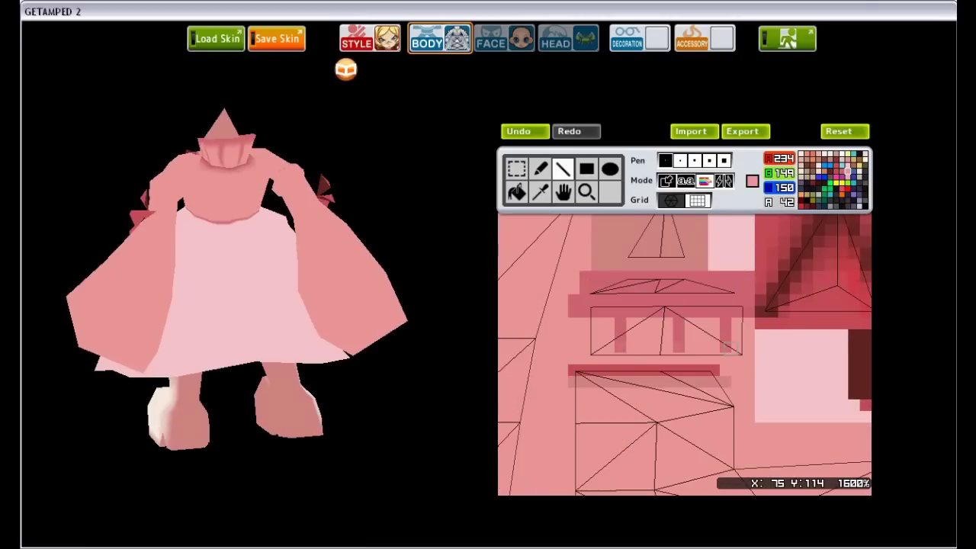
pyautogui.scroll(-1, 684, 354)
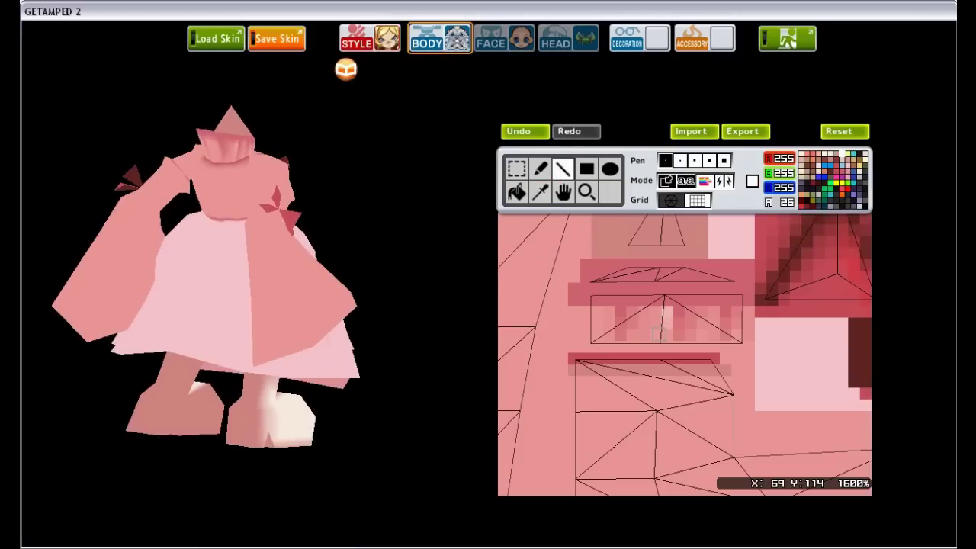
pyautogui.click(521, 132)
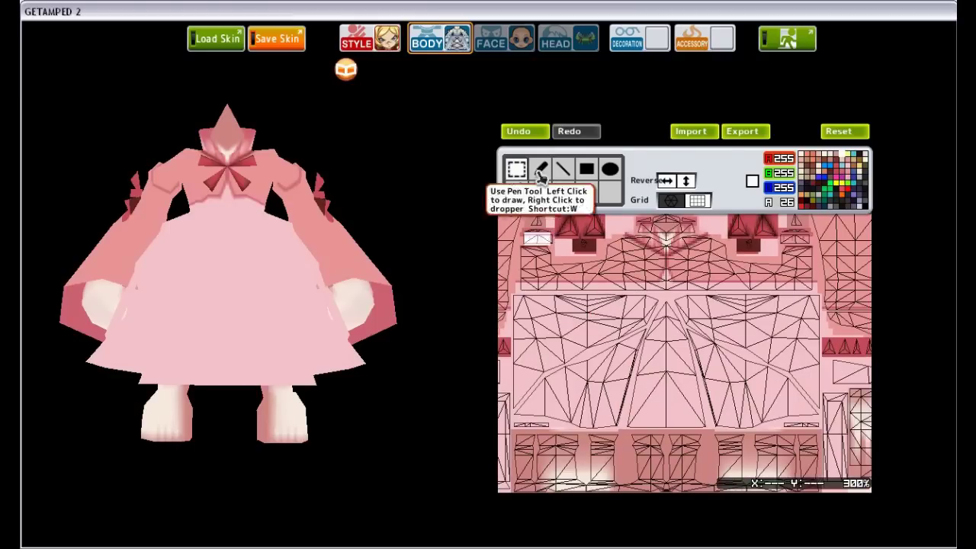
# - Draw slanted fold lines down both sides of the bodice front in RGB 207, 98, 114
pyautogui.scroll(2, 712, 254)
pyautogui.click(563, 192)
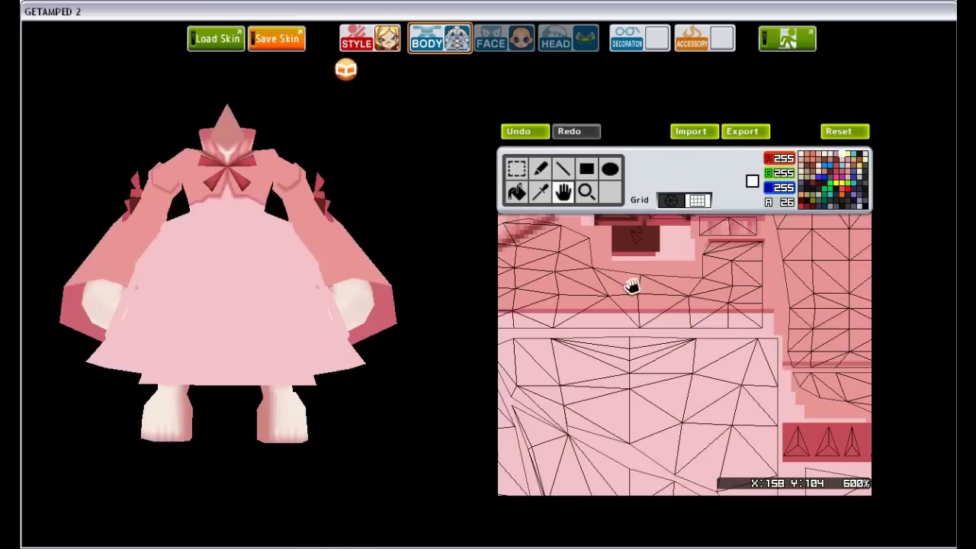
pyautogui.scroll(-1, 621, 342)
pyautogui.scroll(4, 633, 328)
pyautogui.click(846, 177)
pyautogui.click(562, 168)
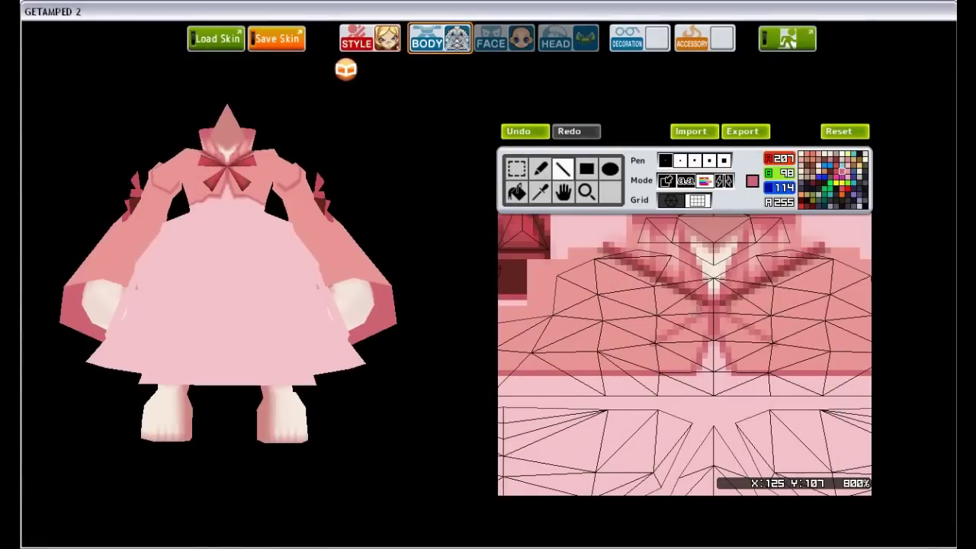
pyautogui.click(512, 133)
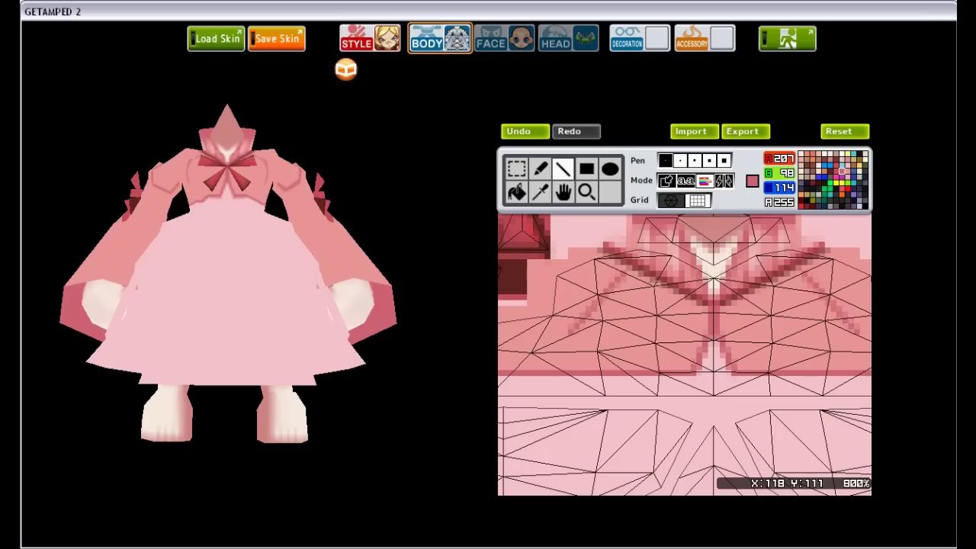
# - Add more slanted fold lines across the rest of the bodice front in RGB 207, 98, 114
pyautogui.hotkey('ctrl', 'z')
pyautogui.scroll(1, 614, 301)
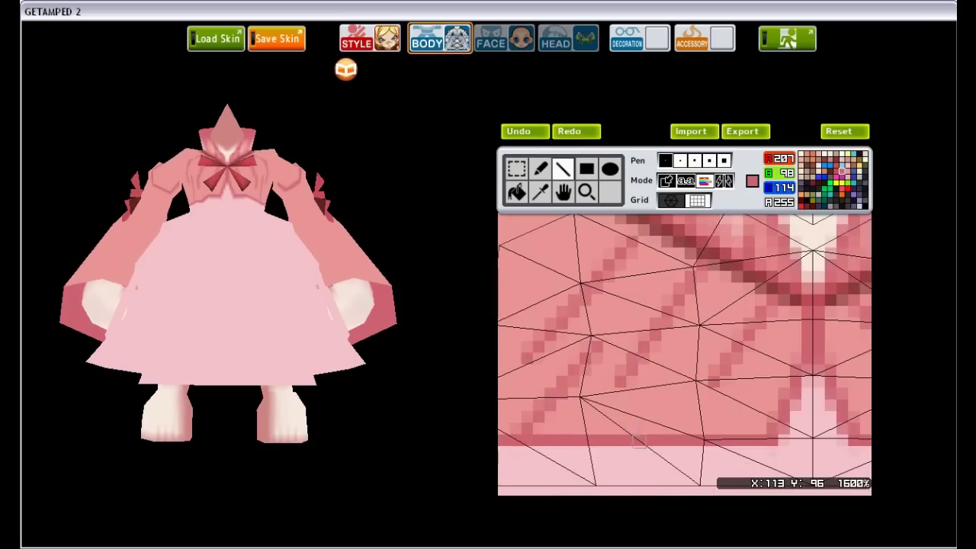
pyautogui.hscroll(-3, 683, 351)
pyautogui.hscroll(2, 642, 351)
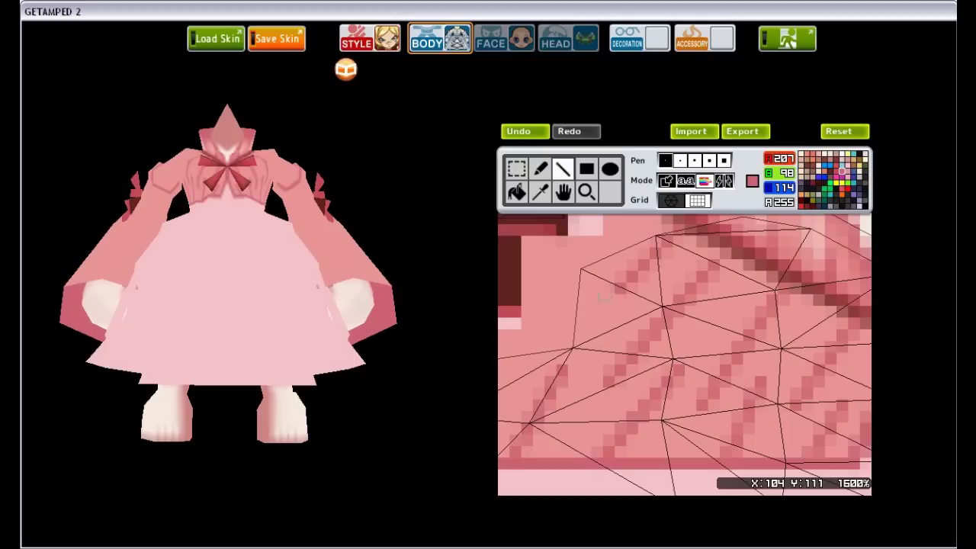
# - Soften the bodice front folds with RGB 234, 149, 150 at alpha 30, and shade around them with RGB 207, 98, 114 at alpha 31
pyautogui.click(848, 168)
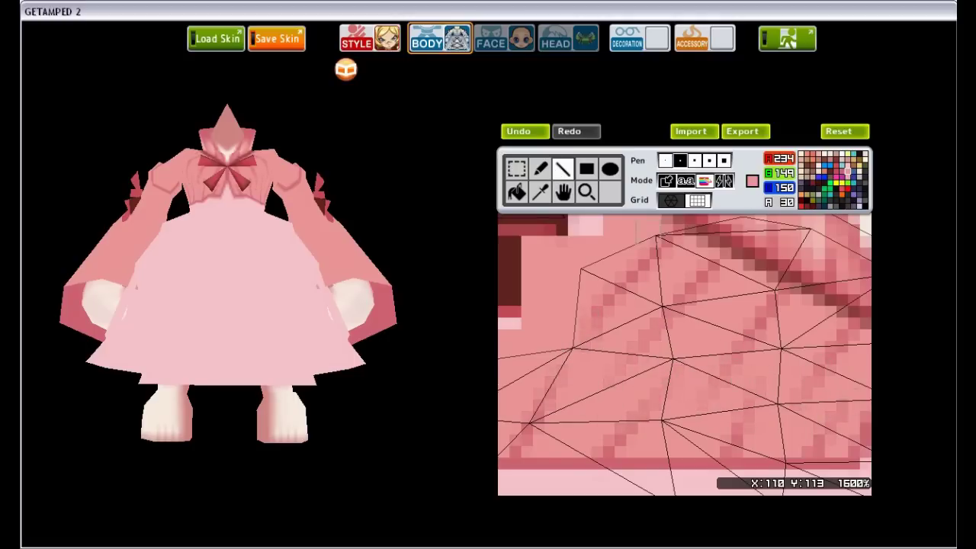
pyautogui.hscroll(1, 683, 355)
pyautogui.click(846, 171)
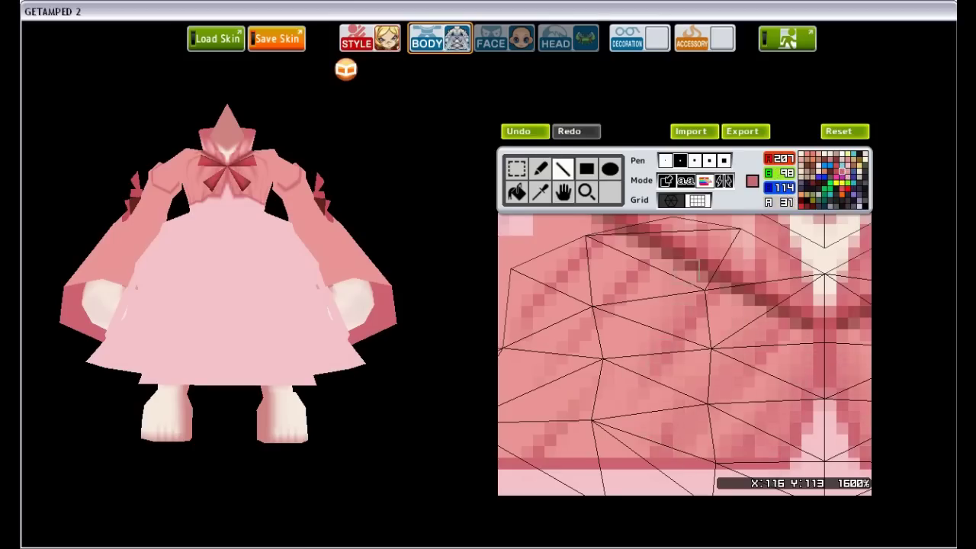
pyautogui.hscroll(-1, 592, 402)
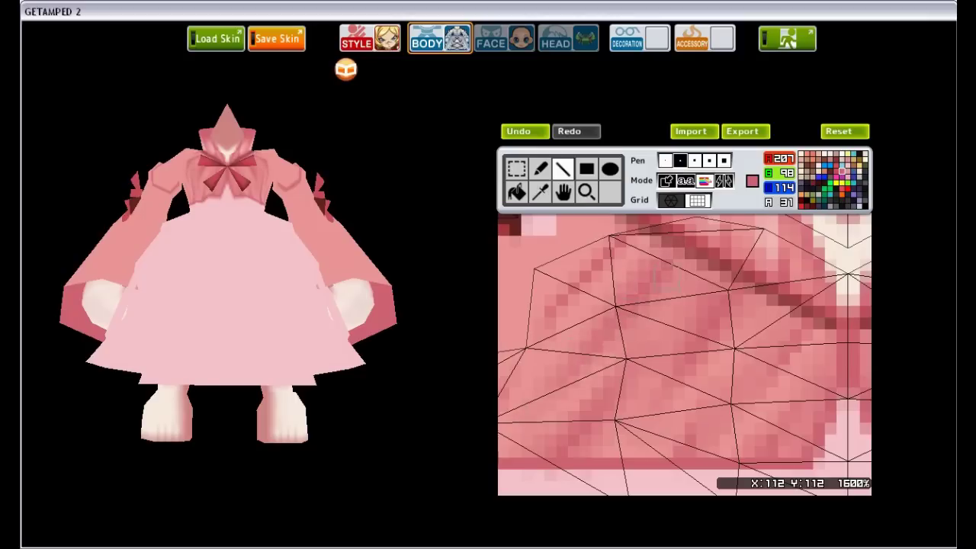
pyautogui.hscroll(-1, 632, 478)
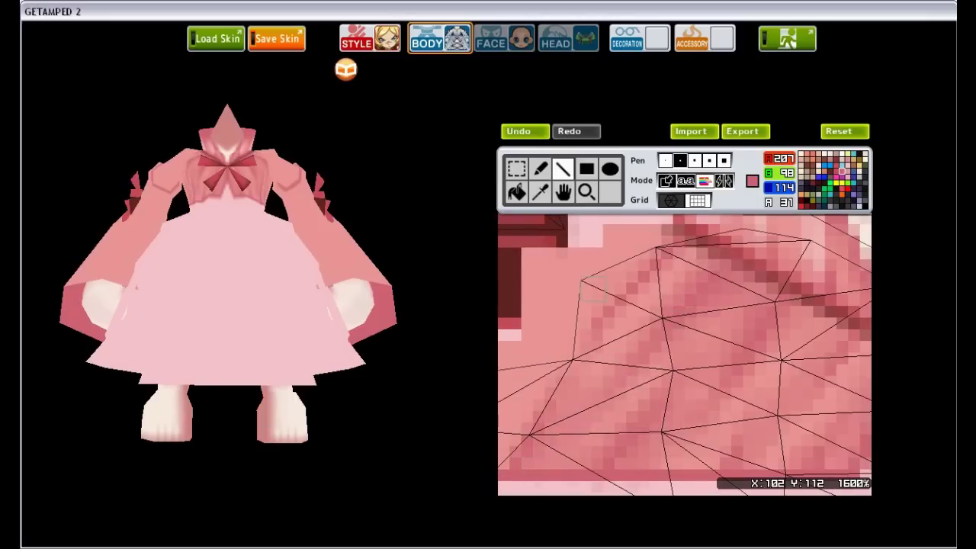
pyautogui.hscroll(2, 555, 283)
pyautogui.hscroll(-1, 579, 274)
# - Highlight the bodice front folds in white at alpha 15, and deepen their shadows with RGB 207, 98, 114 at alpha 26
pyautogui.click(841, 153)
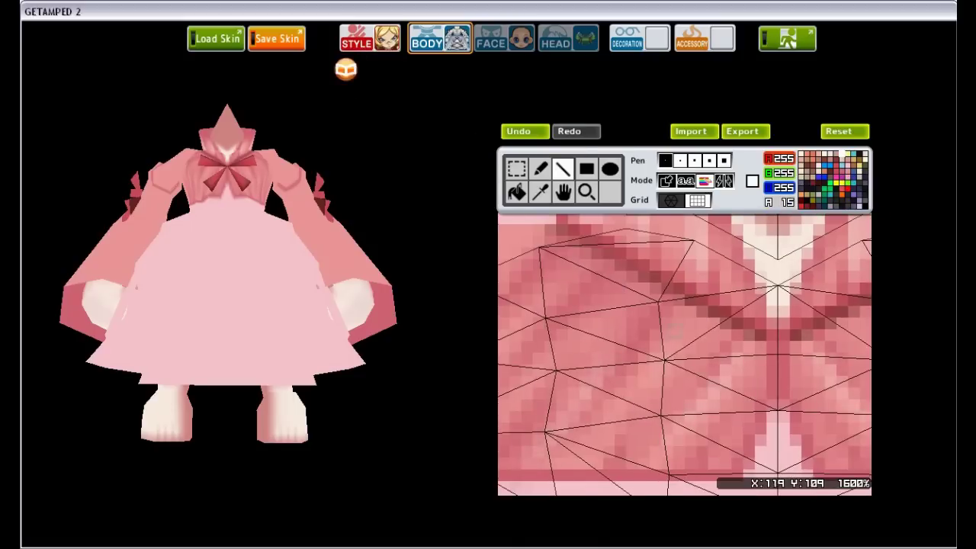
pyautogui.click(520, 131)
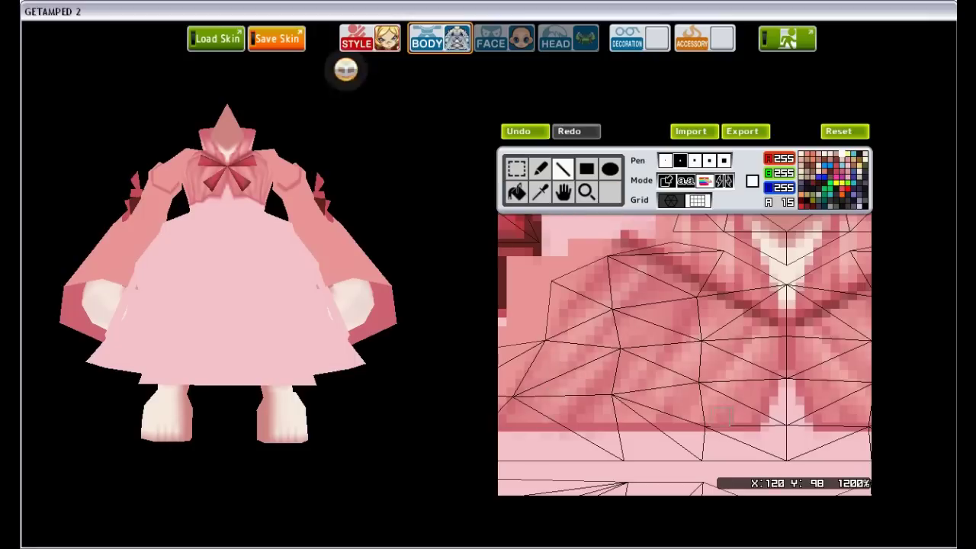
pyautogui.click(842, 171)
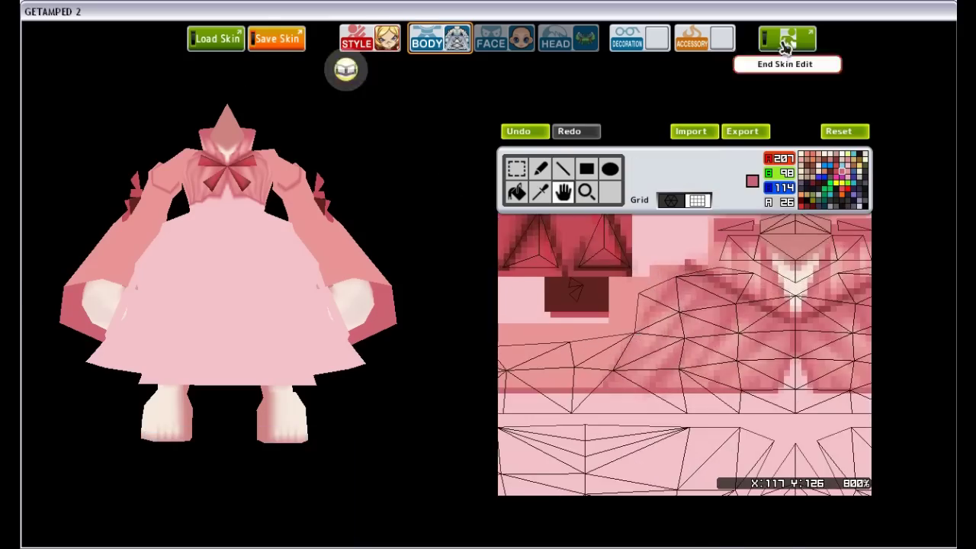
pyautogui.click(785, 40)
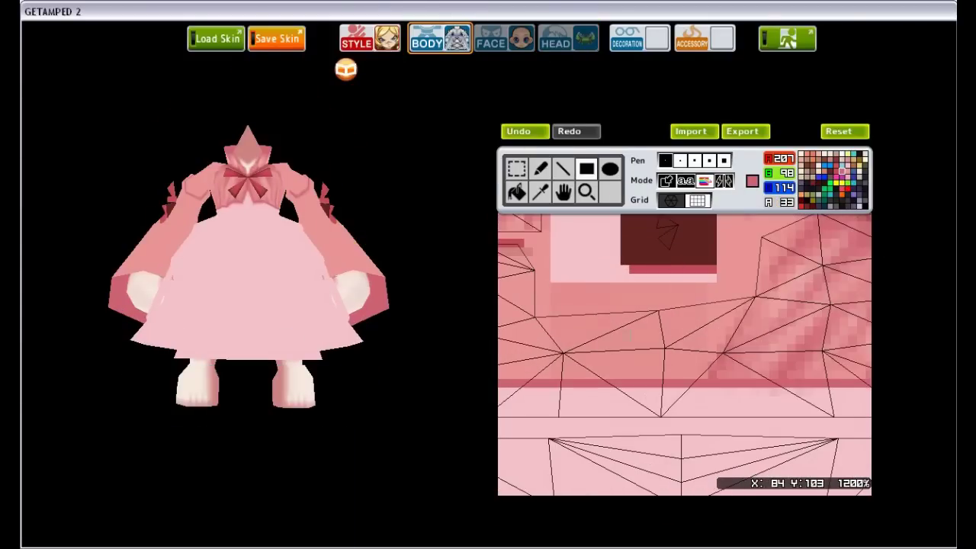
# - Shade the plain side section of the bodice with layered filled shapes in RGB 207, 98, 114 at alpha 33 and 94
pyautogui.moveTo(634, 357); pyautogui.dragTo(698, 302)
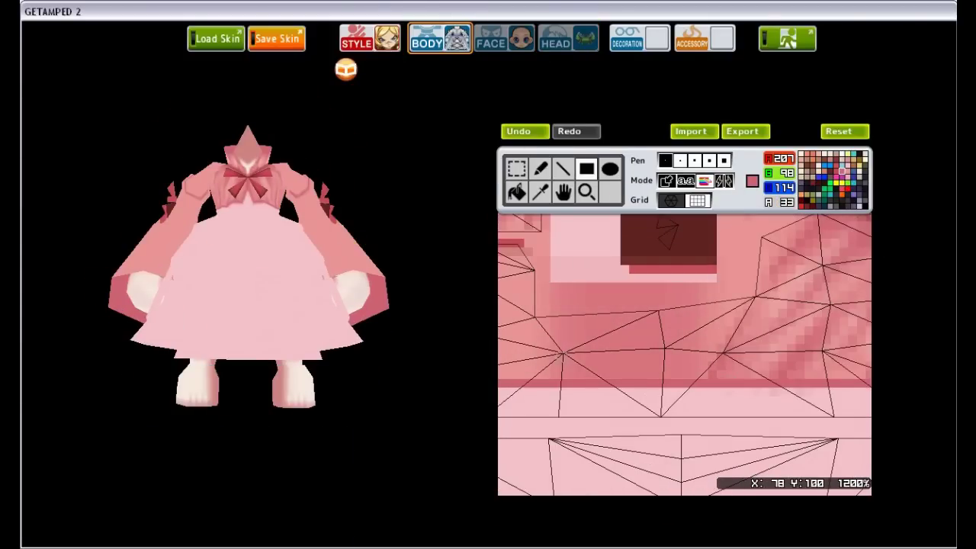
pyautogui.click(610, 169)
pyautogui.moveTo(768, 206); pyautogui.dragTo(792, 200)
pyautogui.hotkey('ctrl', 'z')
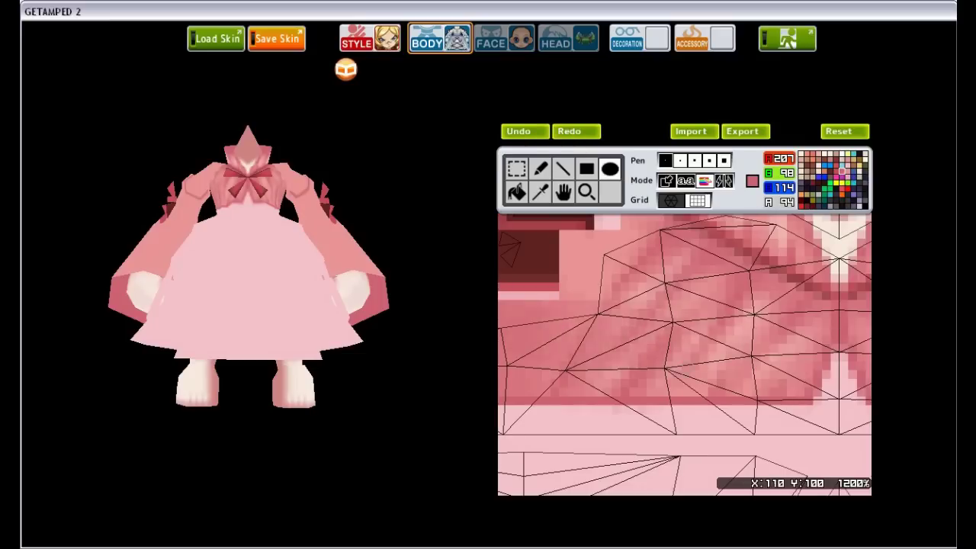
pyautogui.hotkey('ctrl', 'y')
pyautogui.scroll(1, 737, 395)
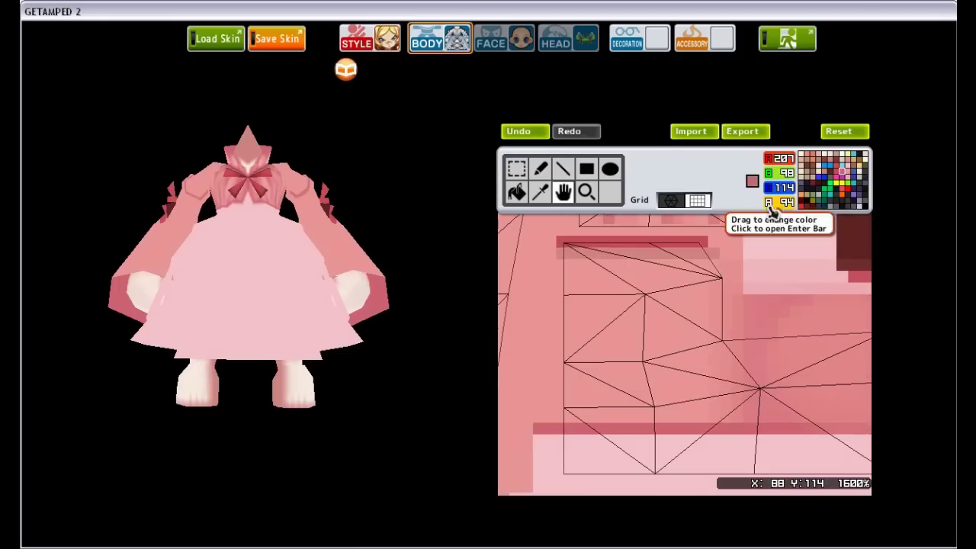
# - Draw vertical pleats on the bodice back in RGB 207, 98, 114, blending with RGB 234, 149, 150 at alpha 30 and shading at alpha 31
pyautogui.click(562, 172)
pyautogui.moveTo(577, 249); pyautogui.dragTo(609, 362)
pyautogui.moveTo(686, 252); pyautogui.dragTo(700, 363)
pyautogui.moveTo(631, 251); pyautogui.dragTo(650, 363)
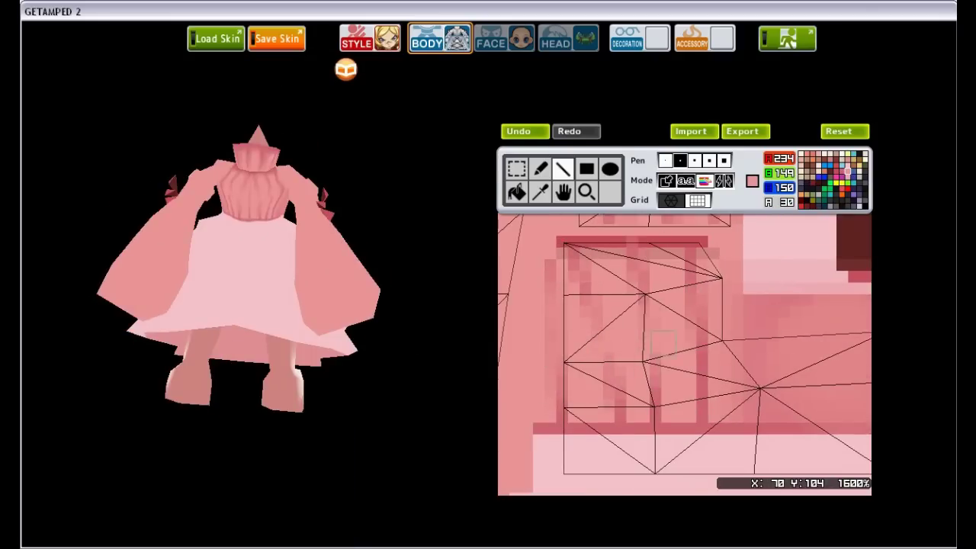
pyautogui.click(841, 171)
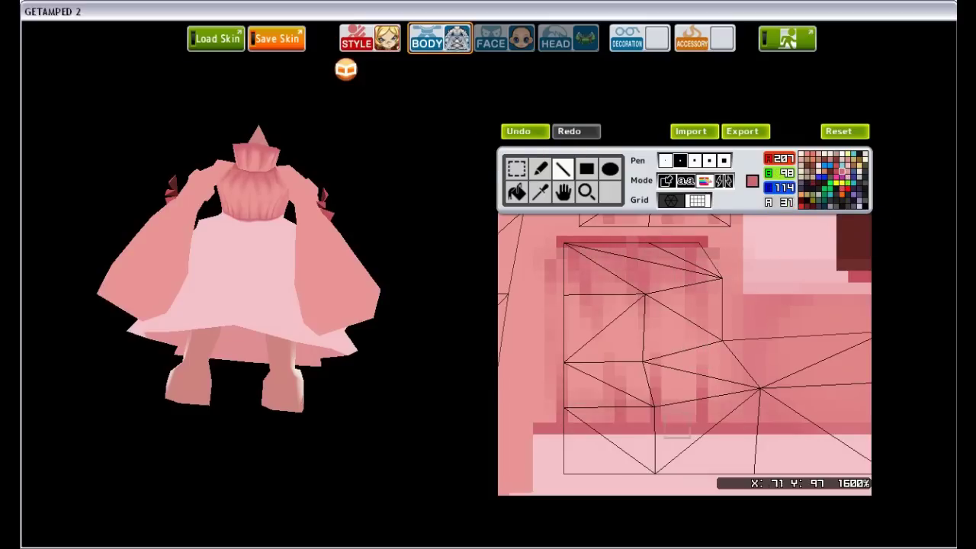
pyautogui.click(664, 162)
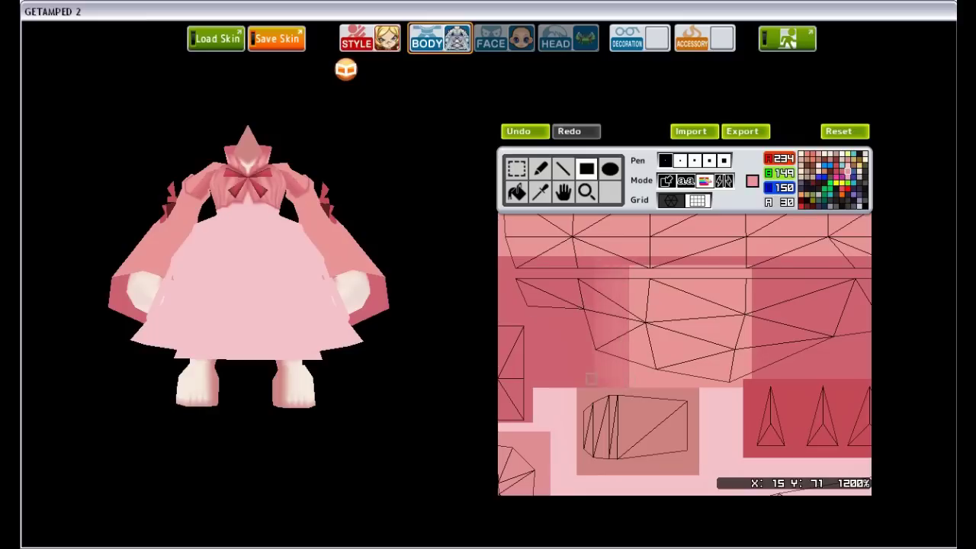
# - Blend the sleeve lining's light centre into its dark sides using RGB 234, 149, 150 at alpha 30 and 62 and RGB 207, 98, 114 at alpha 39
pyautogui.scroll(1, 596, 350)
pyautogui.moveTo(591, 416); pyautogui.dragTo(564, 413)
pyautogui.moveTo(783, 412); pyautogui.dragTo(809, 410)
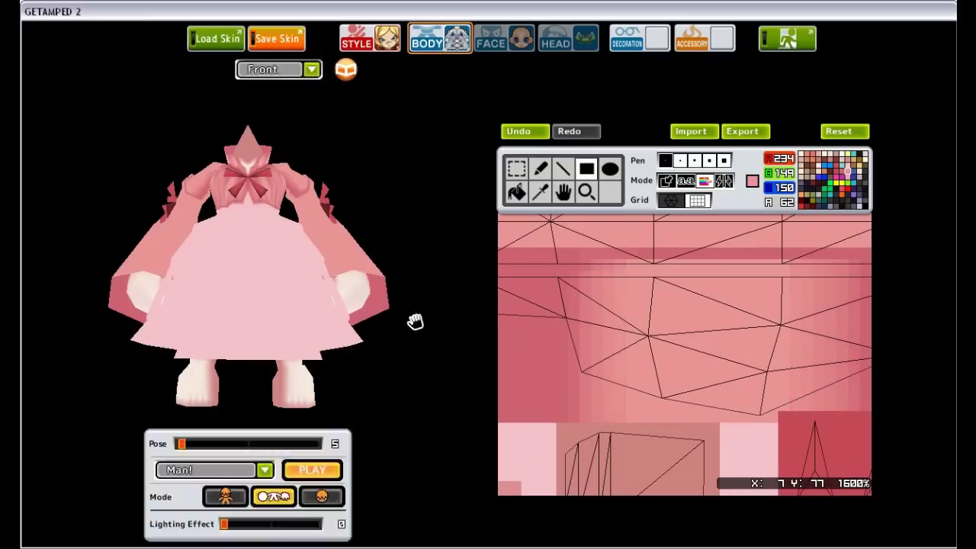
pyautogui.hscroll(1, 655, 320)
pyautogui.scroll(-1, 825, 402)
pyautogui.click(845, 174)
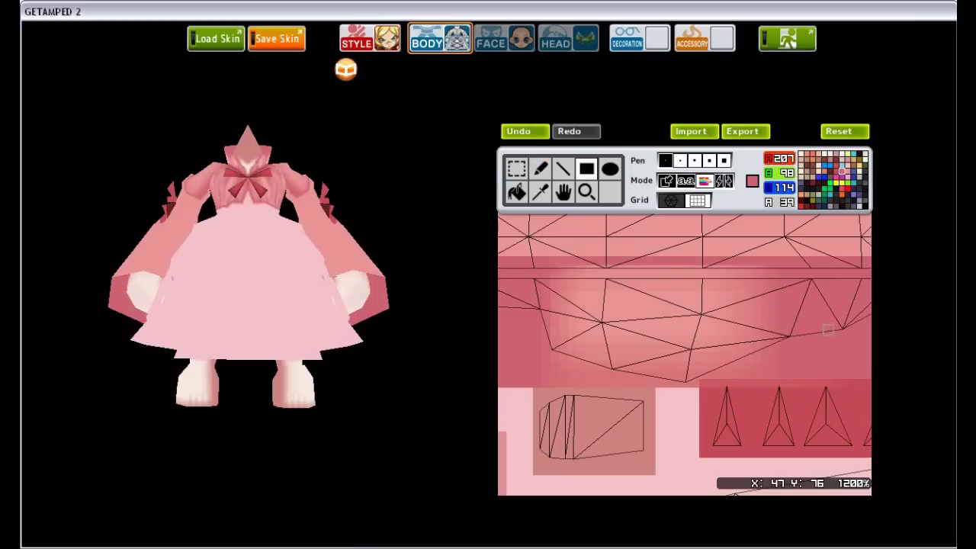
# - Draw fold lines on the sleeve lining in RGB 207, 98, 114, and add highlights between them in white at alpha 15
pyautogui.click(563, 168)
pyautogui.hotkey('ctrl', 'z')
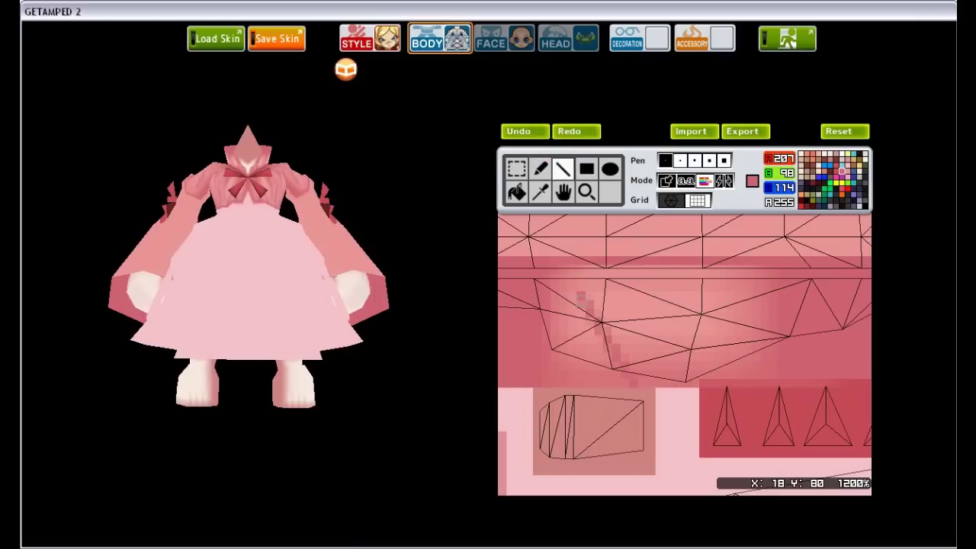
pyautogui.scroll(1, 684, 355)
pyautogui.click(857, 169)
pyautogui.click(679, 160)
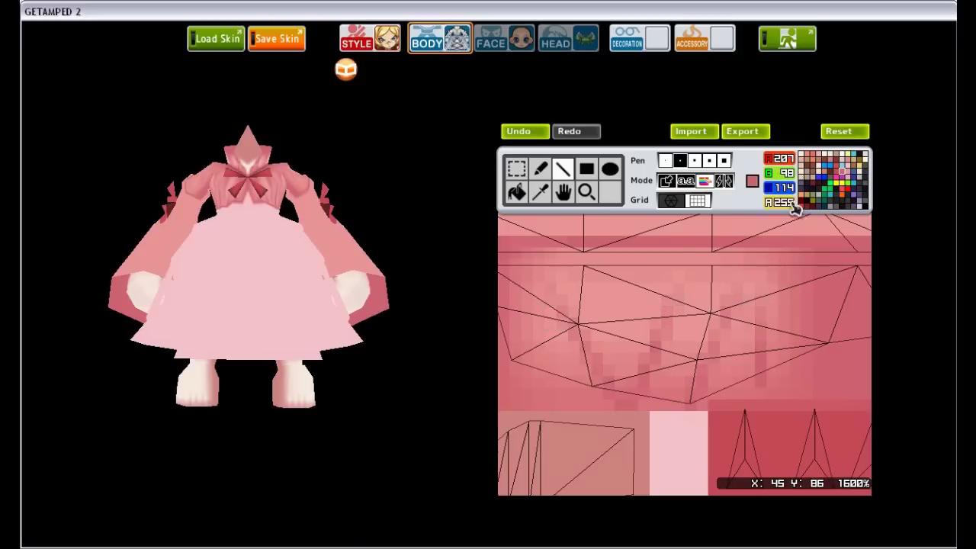
pyautogui.click(665, 160)
pyautogui.click(841, 154)
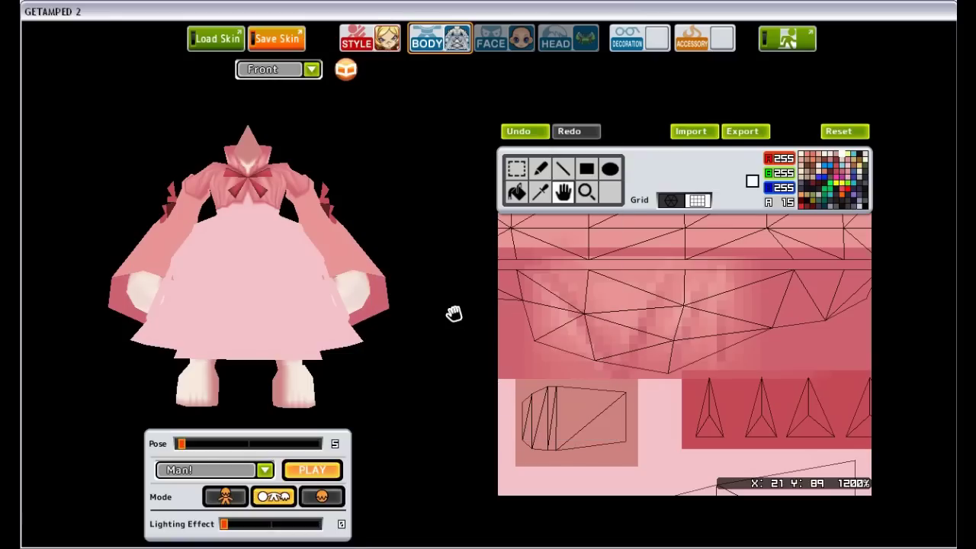
pyautogui.scroll(-2, 664, 431)
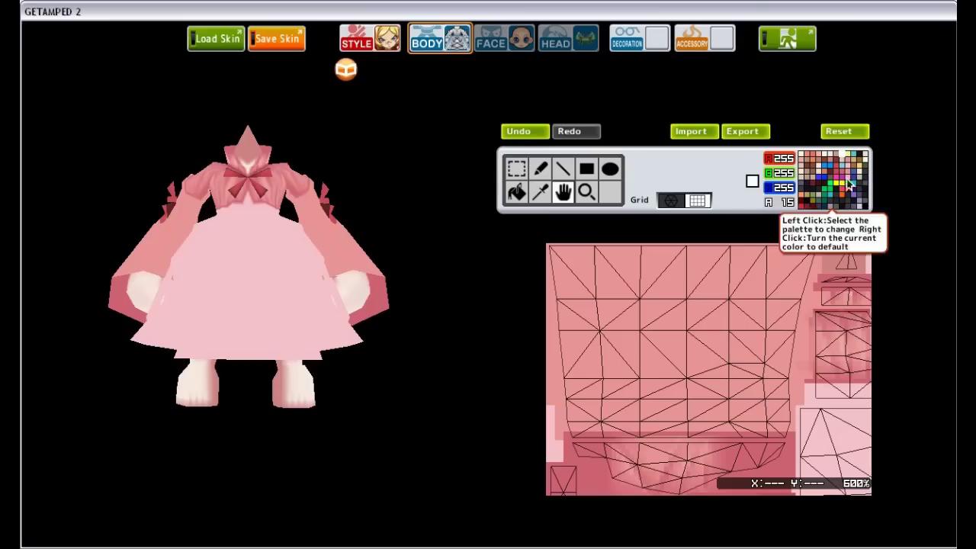
# - Draw a fold line at the top of the sleeve piece in RGB 207, 98, 114, and copy it across the sleeve
pyautogui.rightClick(848, 183)
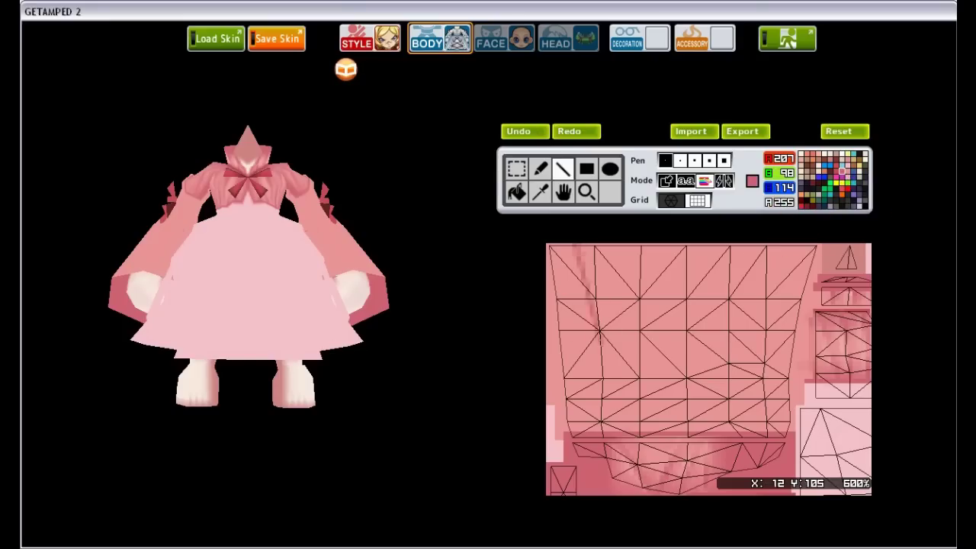
pyautogui.click(516, 169)
pyautogui.moveTo(572, 244); pyautogui.dragTo(583, 307)
pyautogui.moveTo(567, 272); pyautogui.dragTo(770, 274)
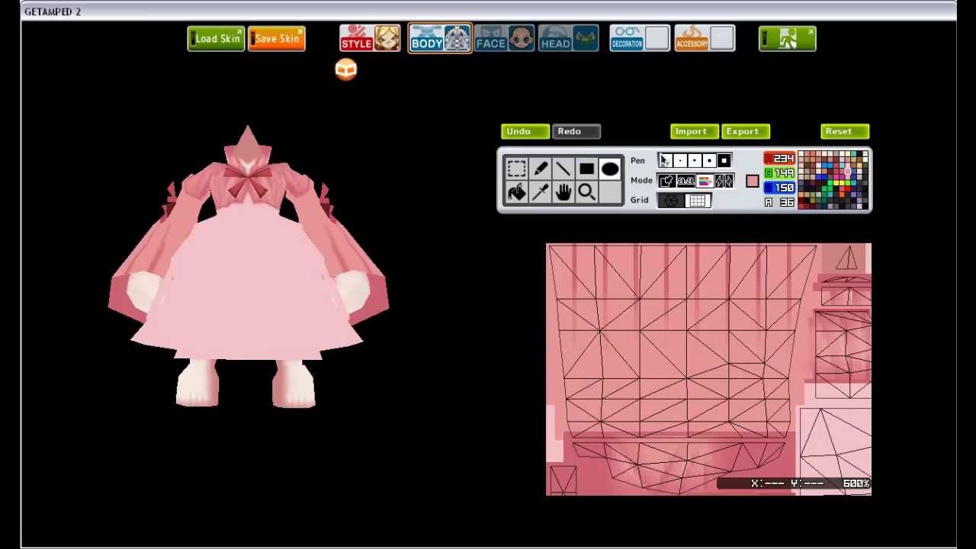
# - Fade the sleeve fold lines with RGB 234, 149, 150 at alpha 36, and shade beside the outermost one in RGB 207, 98, 114 at alpha 30
pyautogui.click(846, 175)
pyautogui.click(586, 169)
pyautogui.scroll(1, 686, 359)
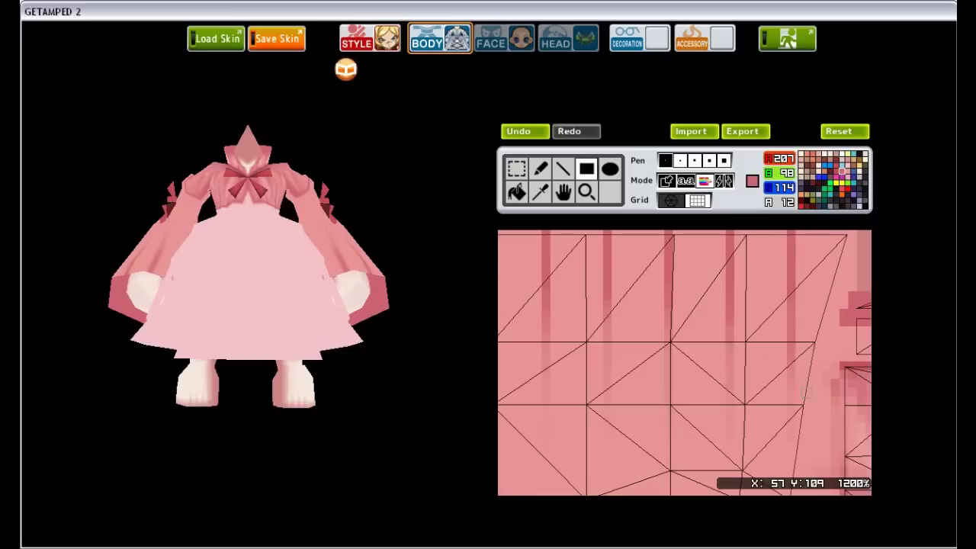
pyautogui.hotkey('ctrl', 'z')
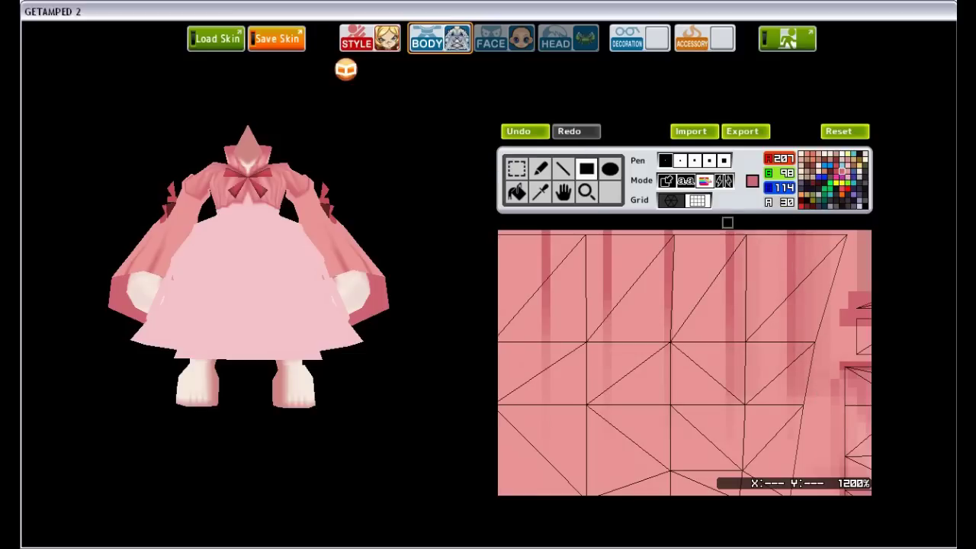
# - Copy the shaded fold strip onto the other folds across the sleeve piece
pyautogui.click(516, 169)
pyautogui.moveTo(724, 231); pyautogui.dragTo(561, 366)
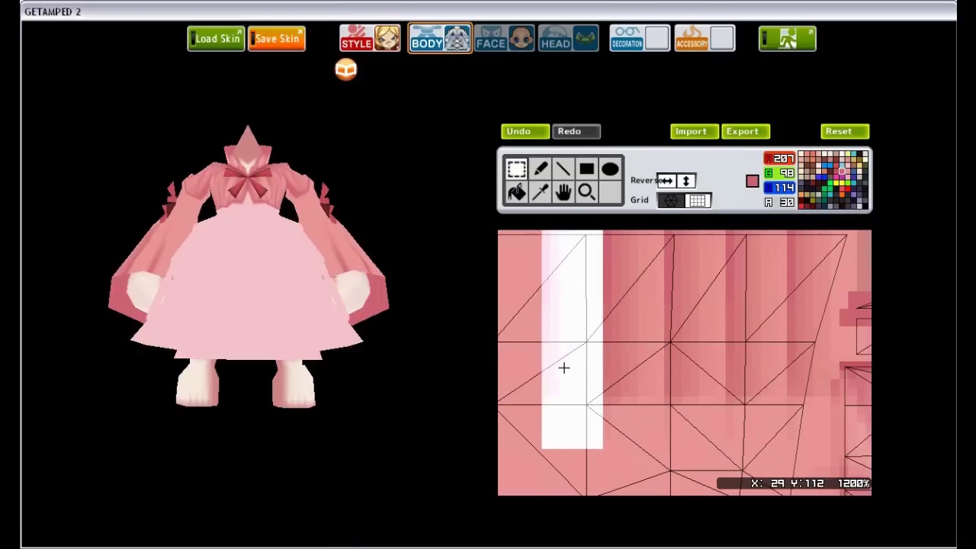
pyautogui.scroll(-2, 562, 365)
pyautogui.scroll(-1, 510, 235)
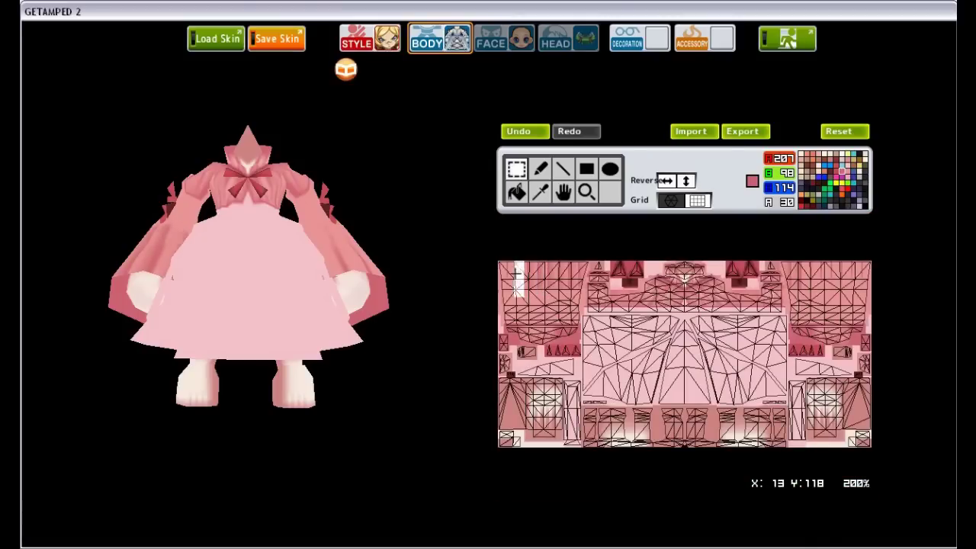
pyautogui.scroll(3, 585, 245)
# - Blend the lower ends of the sleeve folds with wider strokes of RGB 234, 149, 150 at alpha 36
pyautogui.click(563, 169)
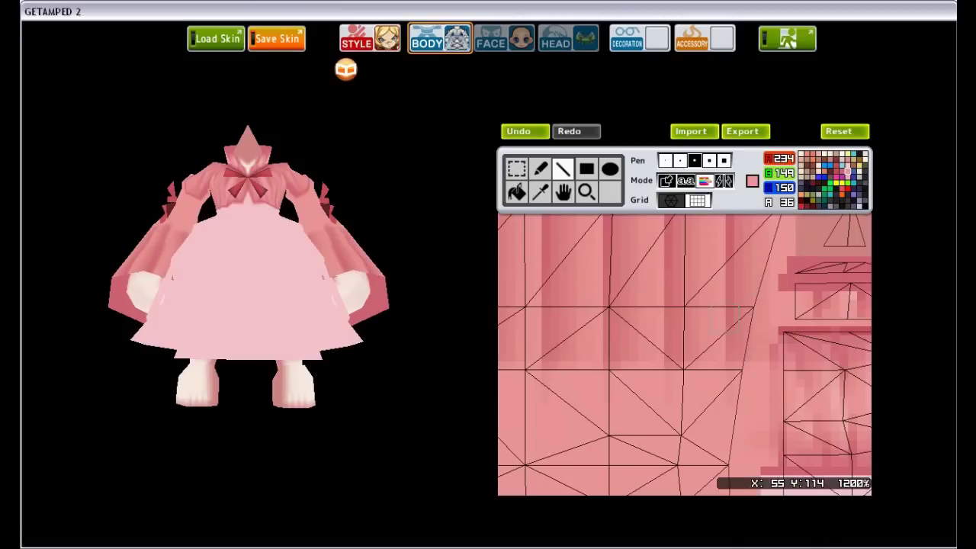
pyautogui.scroll(-1, 671, 357)
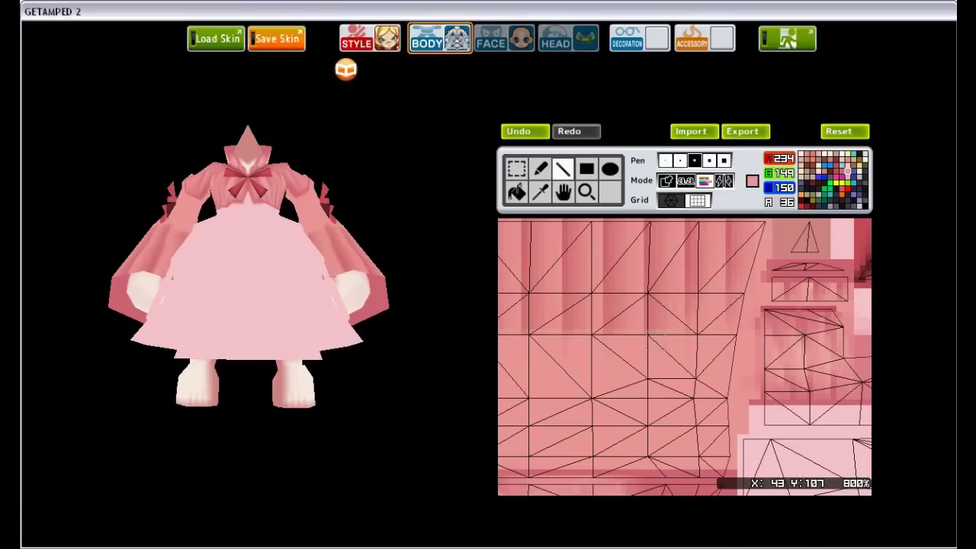
pyautogui.press('space')
pyautogui.moveTo(616, 358); pyautogui.dragTo(724, 343)
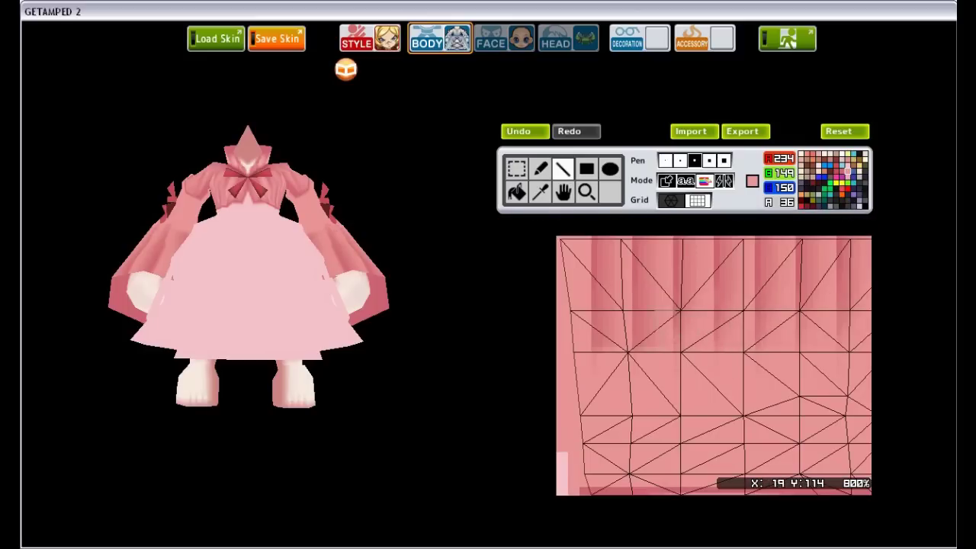
pyautogui.scroll(-1, 714, 366)
# - Darken the upper part of the sleeve piece with filled rectangles of RGB 207, 98, 114 at alpha 46 and 30
pyautogui.click(841, 169)
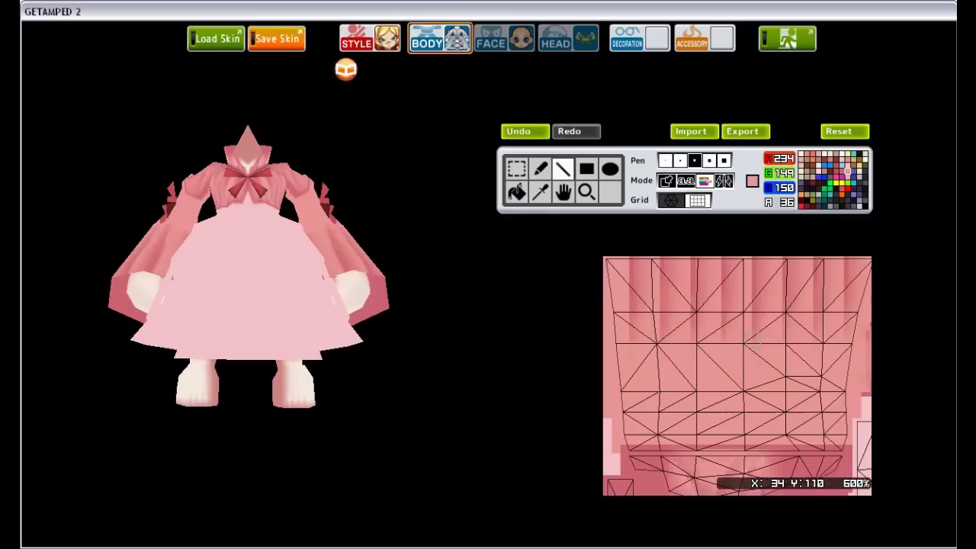
pyautogui.click(586, 169)
pyautogui.press('space')
pyautogui.moveTo(625, 215); pyautogui.dragTo(584, 216)
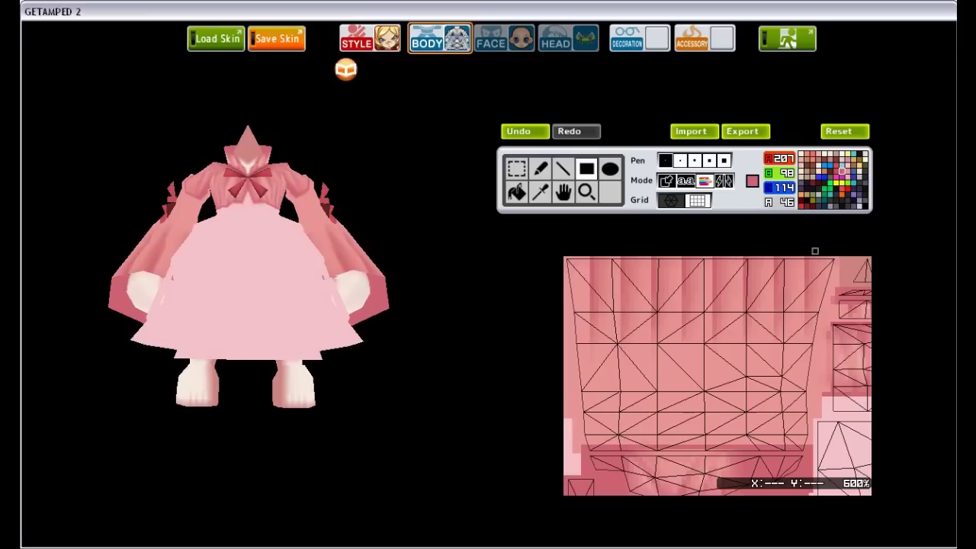
pyautogui.scroll(1, 755, 259)
pyautogui.press('space')
pyautogui.moveTo(724, 305); pyautogui.dragTo(741, 305)
pyautogui.scroll(-2, 781, 202)
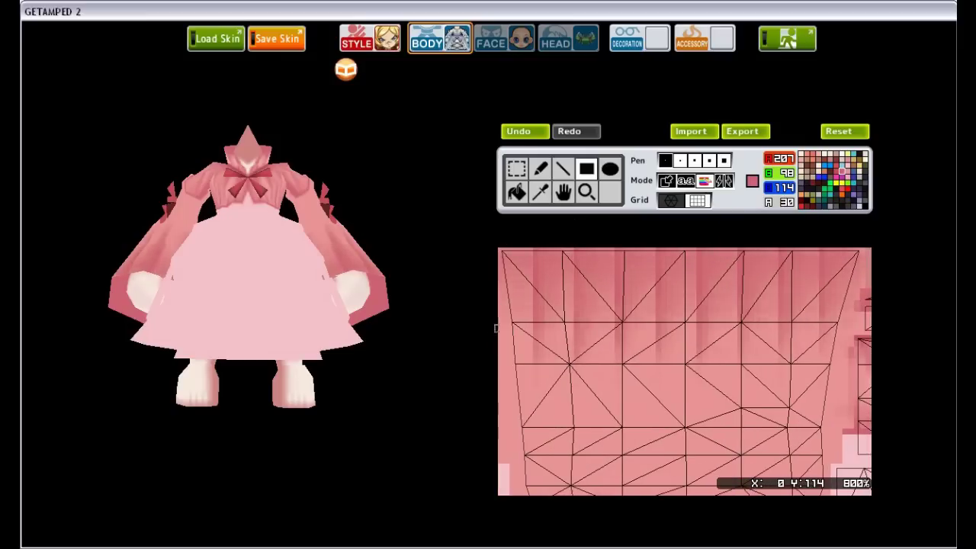
pyautogui.click(846, 174)
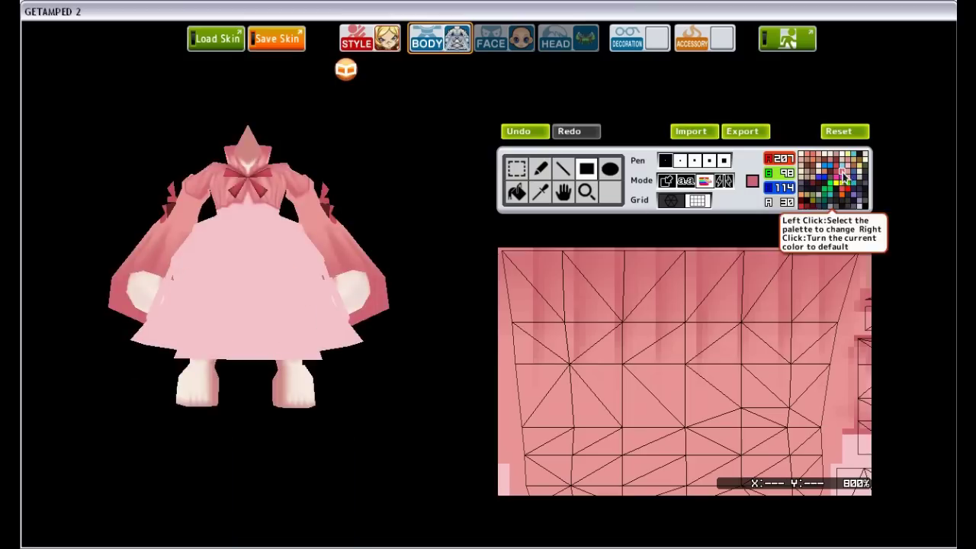
# - Deepen the shading along the upper and side edges of the sleeve piece with RGB 207, 98, 114 at alpha 30
pyautogui.click(694, 160)
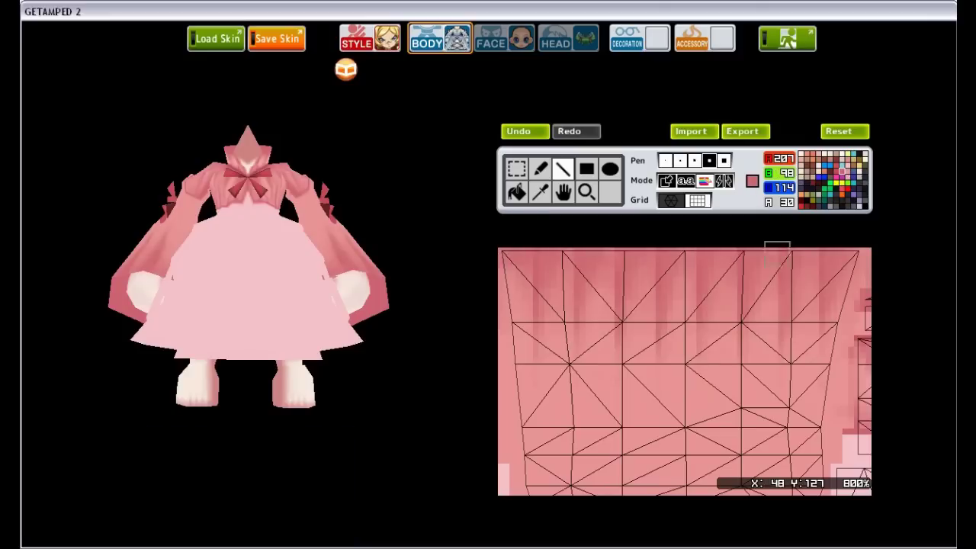
pyautogui.scroll(-1, 587, 263)
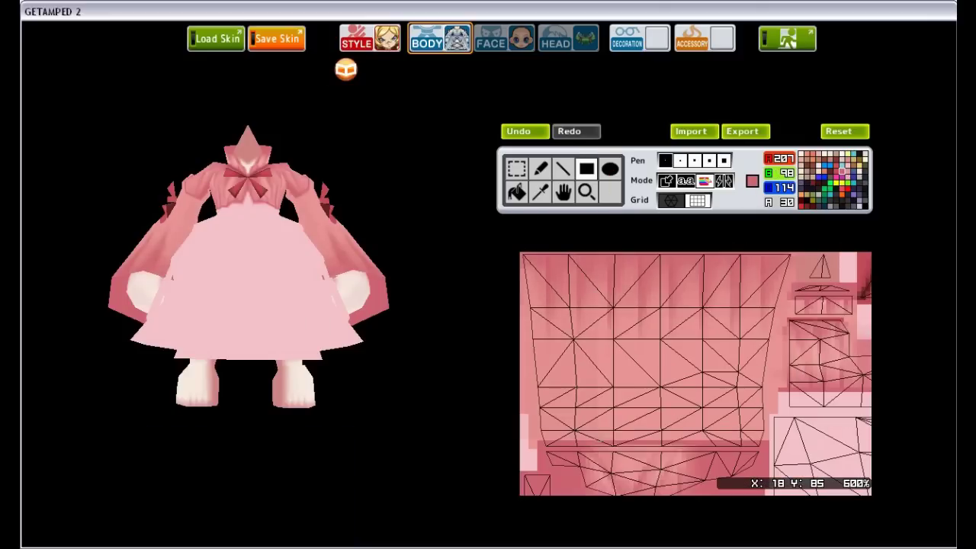
pyautogui.scroll(1, 605, 225)
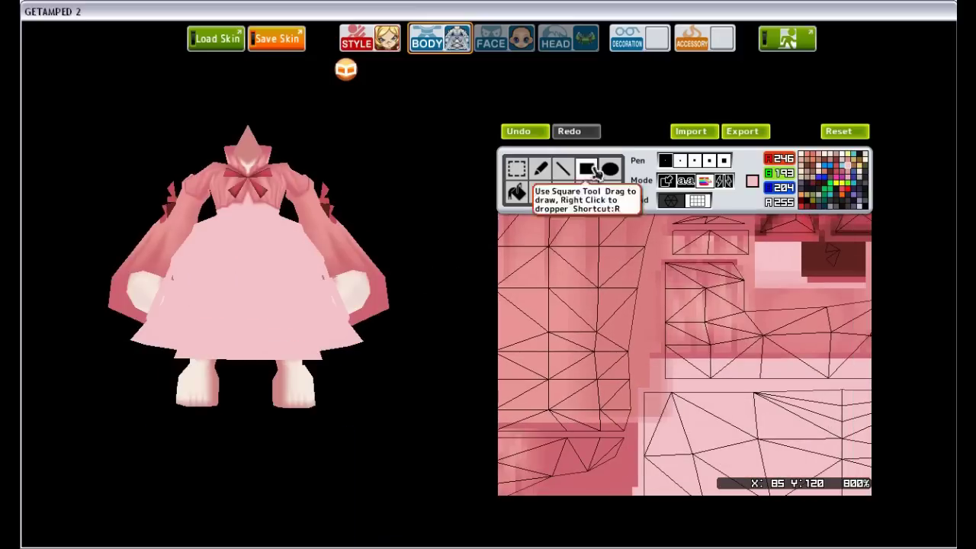
pyautogui.scroll(2, 671, 381)
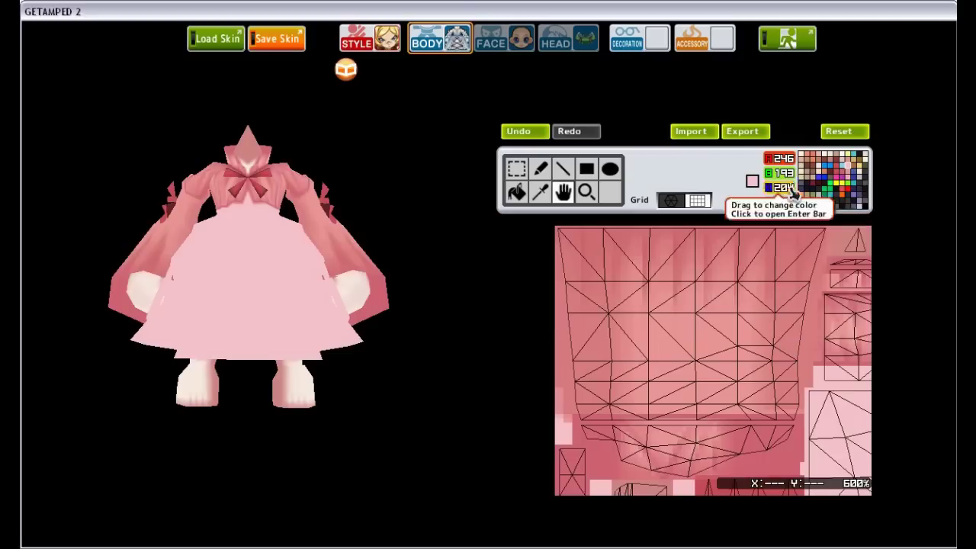
pyautogui.click(562, 168)
pyautogui.click(518, 131)
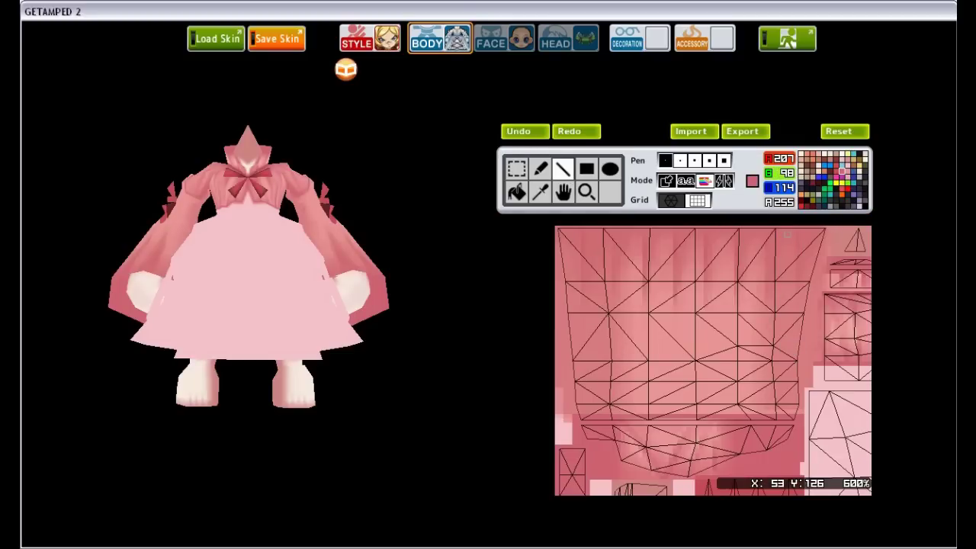
# - Brighten the middle of the sleeve piece with white ellipses at alpha 8, and shade its edges with RGB 207, 98, 114 at alpha 31
pyautogui.click(842, 155)
pyautogui.click(610, 168)
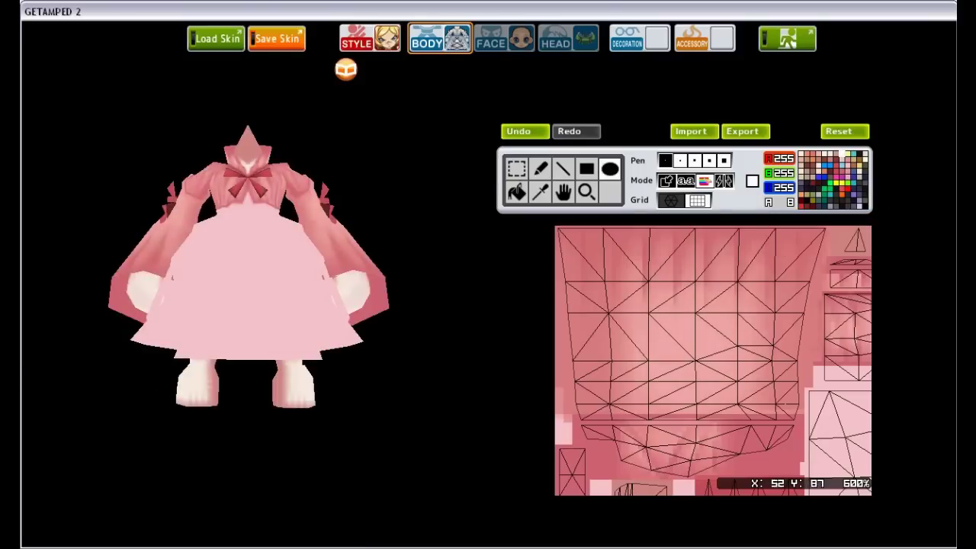
pyautogui.click(562, 192)
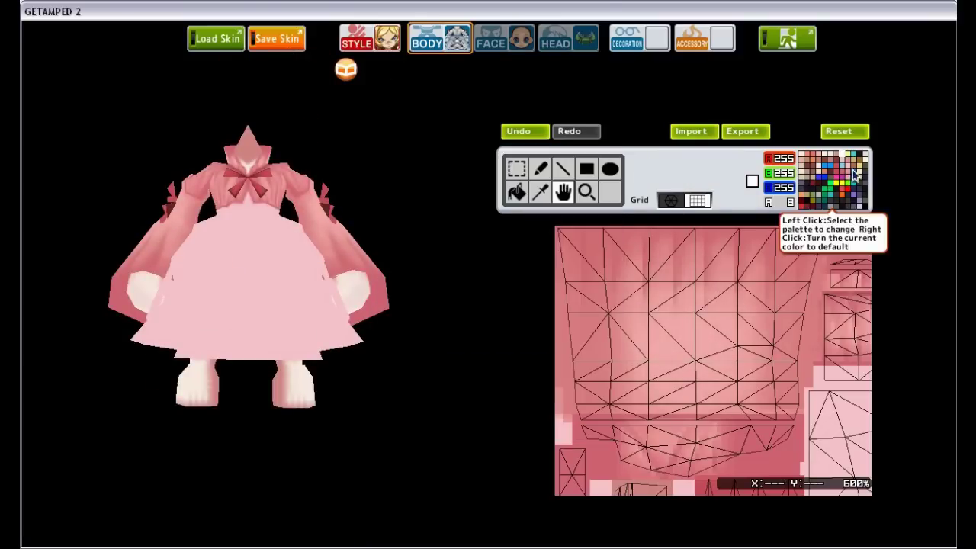
pyautogui.click(842, 172)
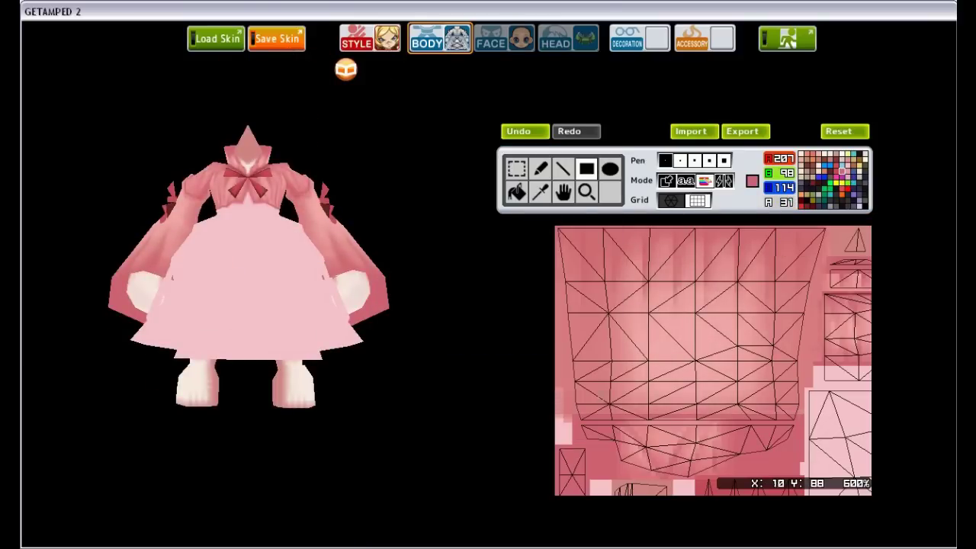
# - Add vertical fold lines in RGB 207, 98, 114 to the lower part of the sleeve piece, softened with RGB 240, 170, 171 at alpha 29
pyautogui.click(519, 132)
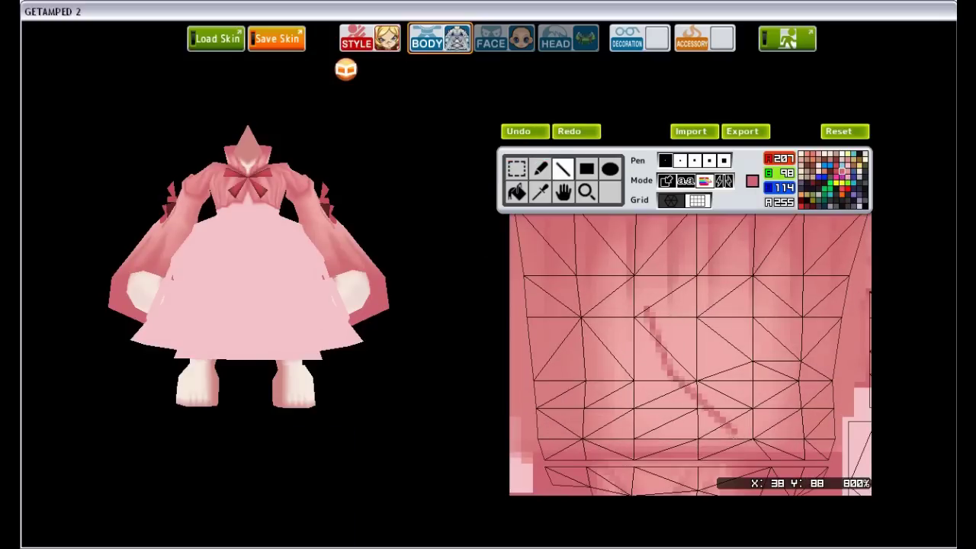
pyautogui.scroll(-1, 689, 355)
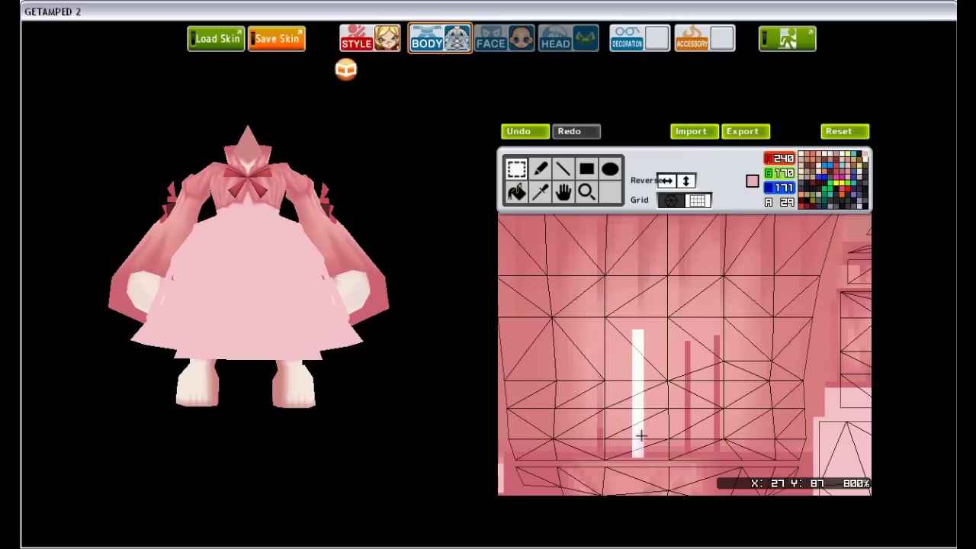
pyautogui.click(564, 194)
pyautogui.click(562, 168)
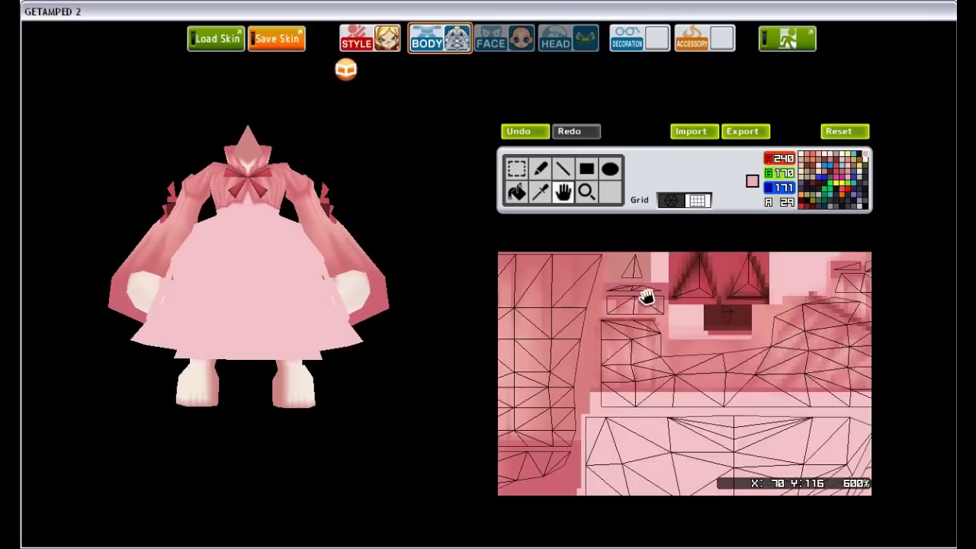
# - Shade around the small red bow triangles with RGB 96, 34, 34 and select a shaded triangle to copy onto its neighbours
pyautogui.click(829, 173)
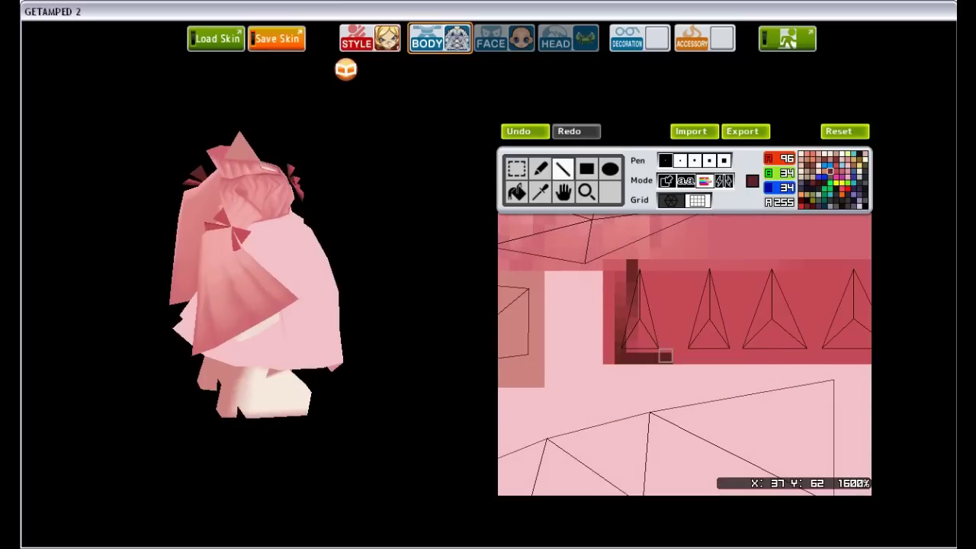
pyautogui.moveTo(665, 355)
pyautogui.mouseDown()
pyautogui.moveTo(673, 263)
pyautogui.moveTo(666, 358)
pyautogui.mouseUp()
pyautogui.hotkey('ctrl', 'z')
pyautogui.moveTo(690, 263); pyautogui.dragTo(728, 359)
pyautogui.click(515, 167)
pyautogui.moveTo(649, 259); pyautogui.dragTo(732, 365)
pyautogui.moveTo(769, 313); pyautogui.dragTo(599, 342)
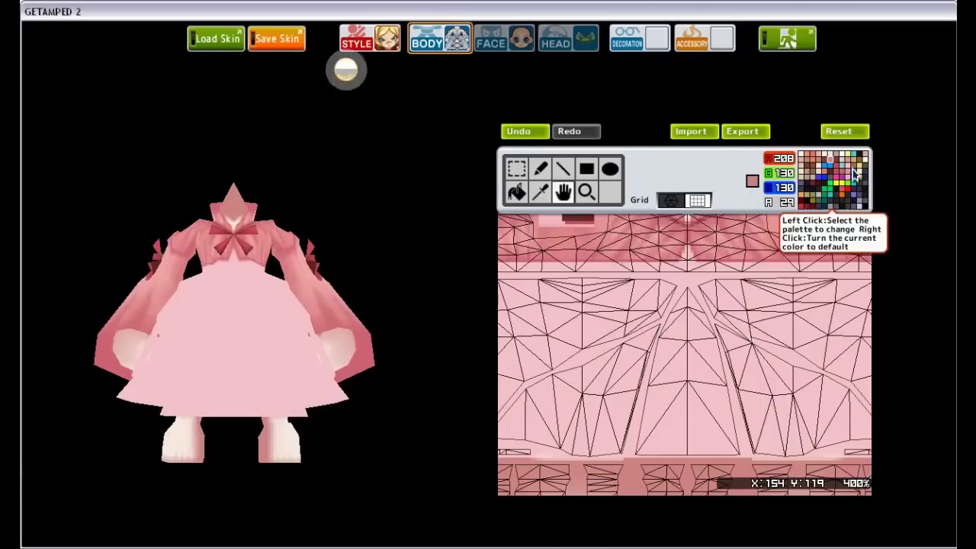
# - Outline a mirrored apron panel with a pointed lower end in white lines on the front of the skirt
pyautogui.click(843, 156)
pyautogui.click(562, 169)
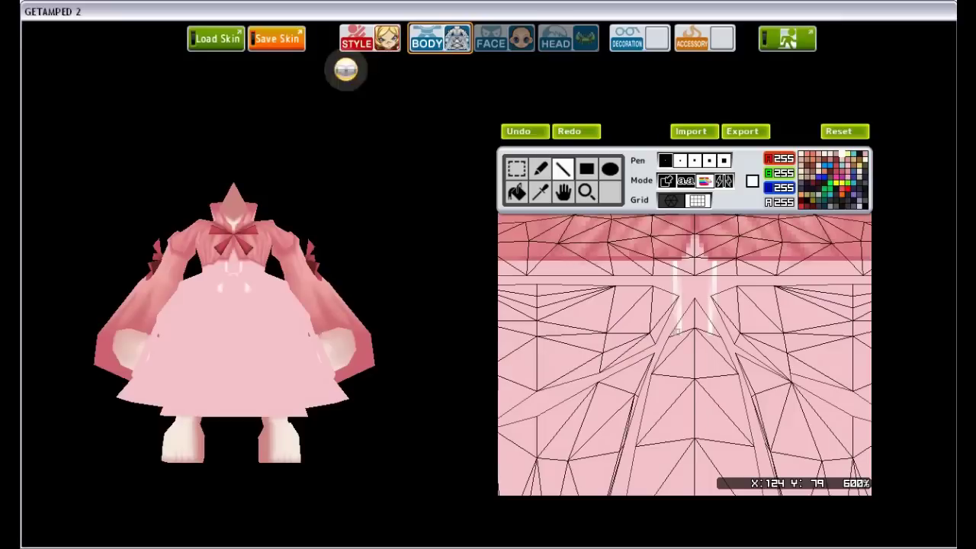
pyautogui.click(523, 132)
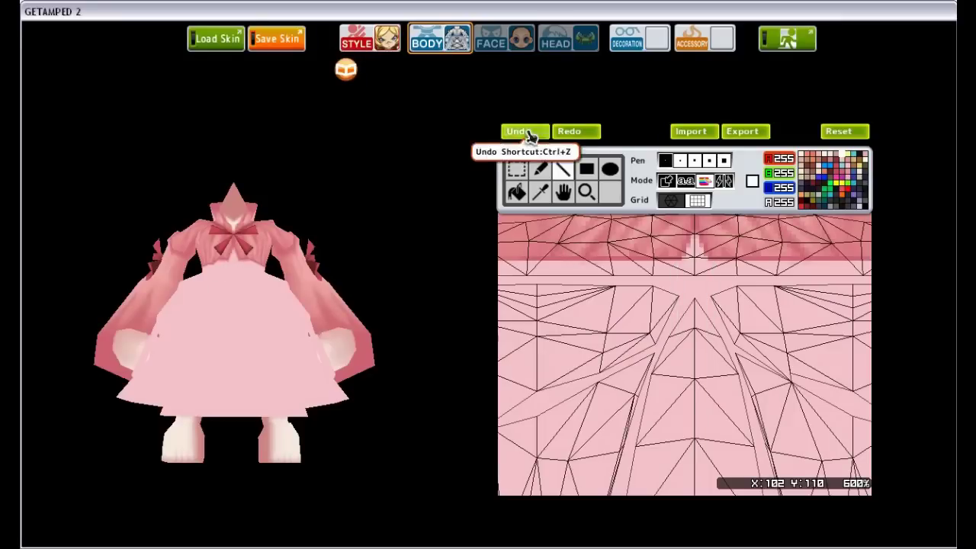
pyautogui.scroll(2, 646, 380)
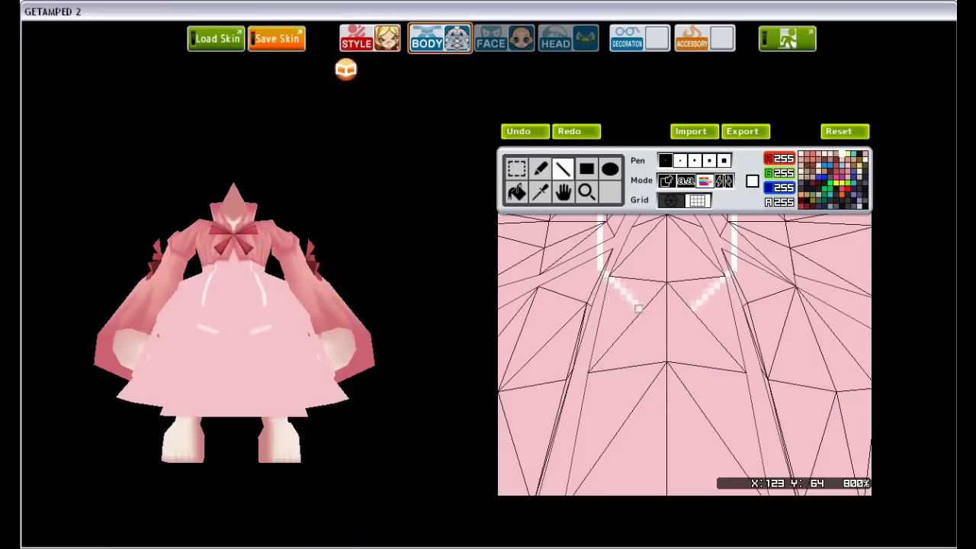
pyautogui.click(518, 133)
pyautogui.moveTo(617, 238); pyautogui.dragTo(662, 297)
pyautogui.scroll(2, 577, 266)
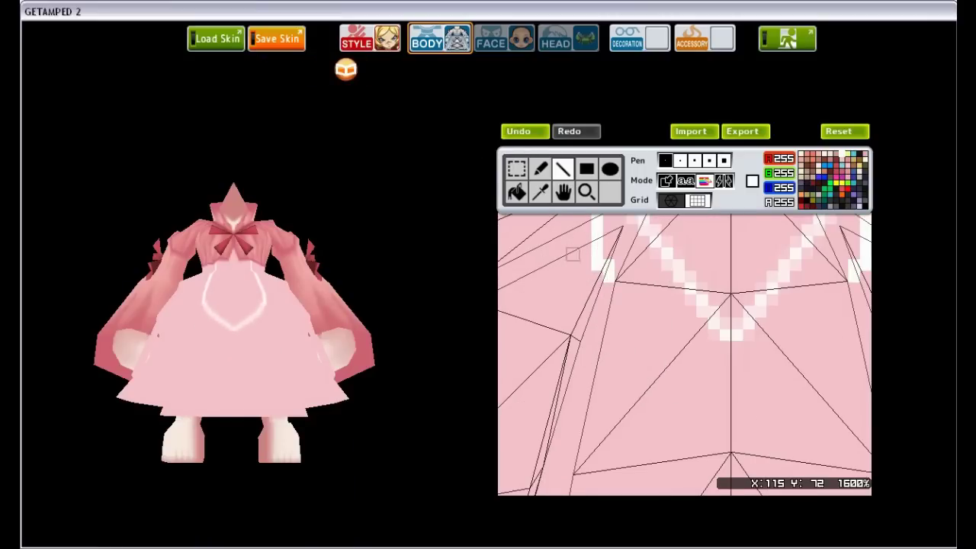
# - Outline narrower pointed panels on both sides of the apron and fill all the panels with white
pyautogui.scroll(-2, 542, 228)
pyautogui.moveTo(657, 248); pyautogui.dragTo(657, 320)
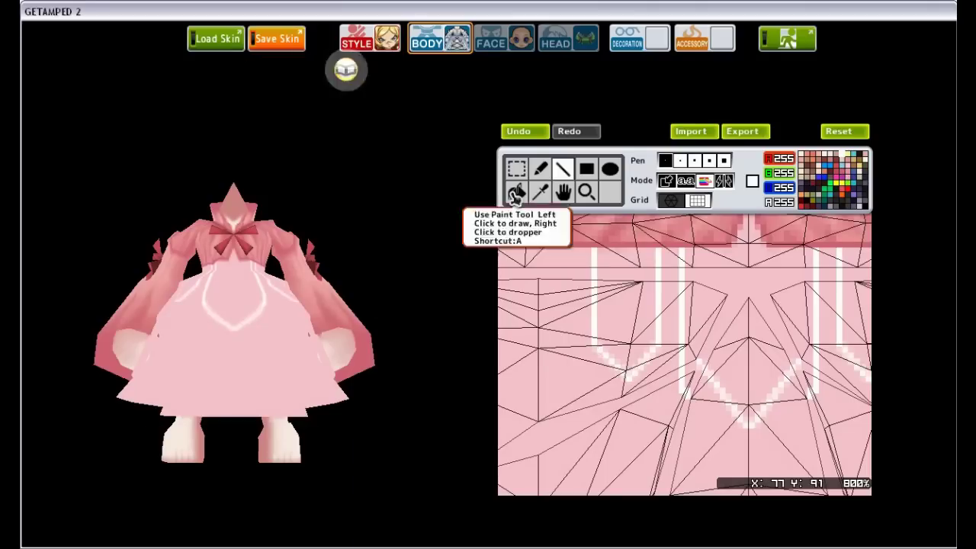
pyautogui.click(516, 192)
pyautogui.click(689, 364)
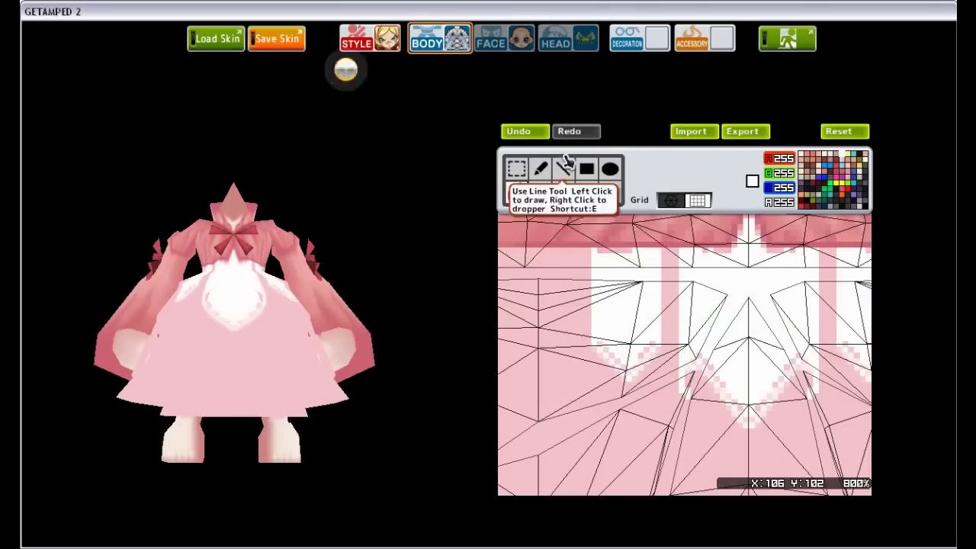
# - Fill the remaining gaps along the pointed edges of the apron panels with white lines
pyautogui.click(564, 167)
pyautogui.scroll(3, 579, 346)
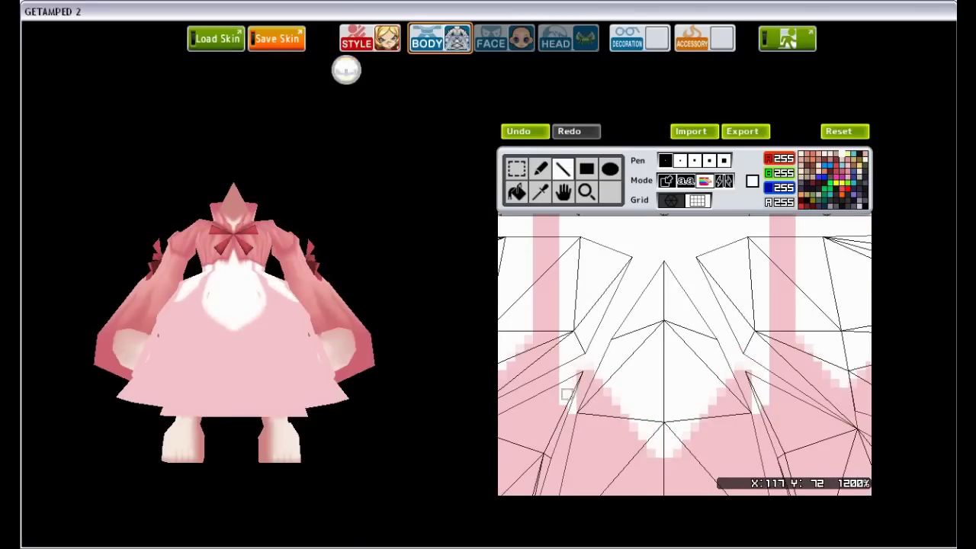
pyautogui.click(852, 176)
pyautogui.click(563, 191)
pyautogui.click(563, 167)
pyautogui.click(664, 450)
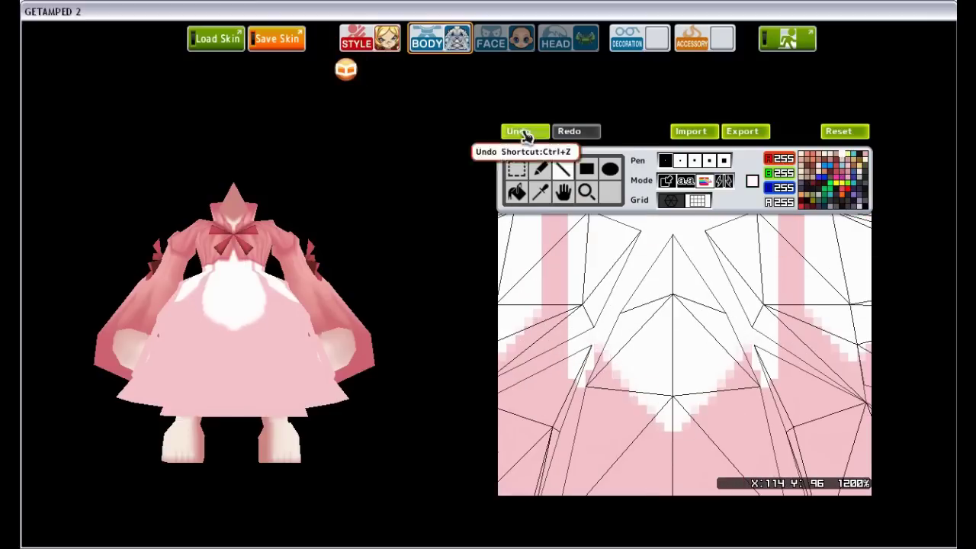
pyautogui.click(518, 131)
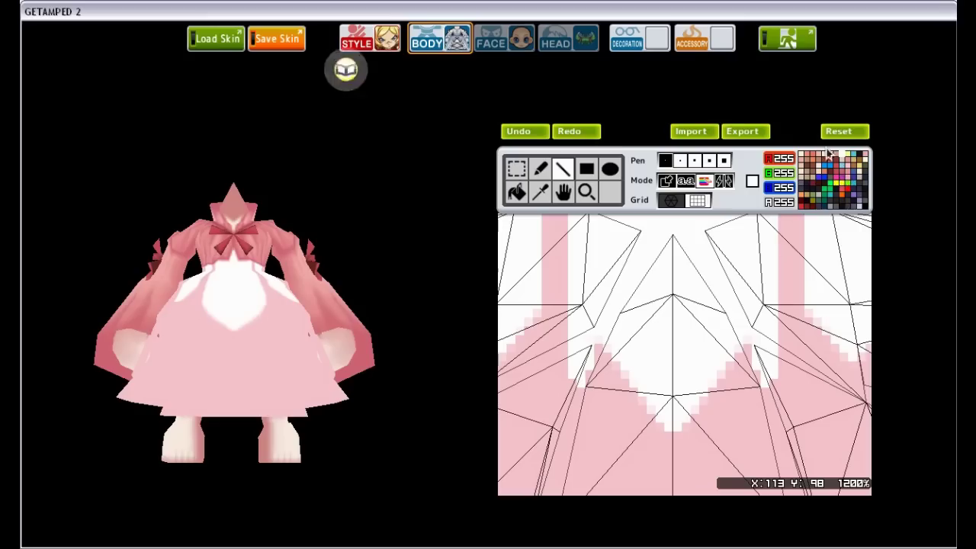
# - Trim the sides and pointed ends of all apron panels with lines of RGB 199, 73, 88
pyautogui.click(836, 172)
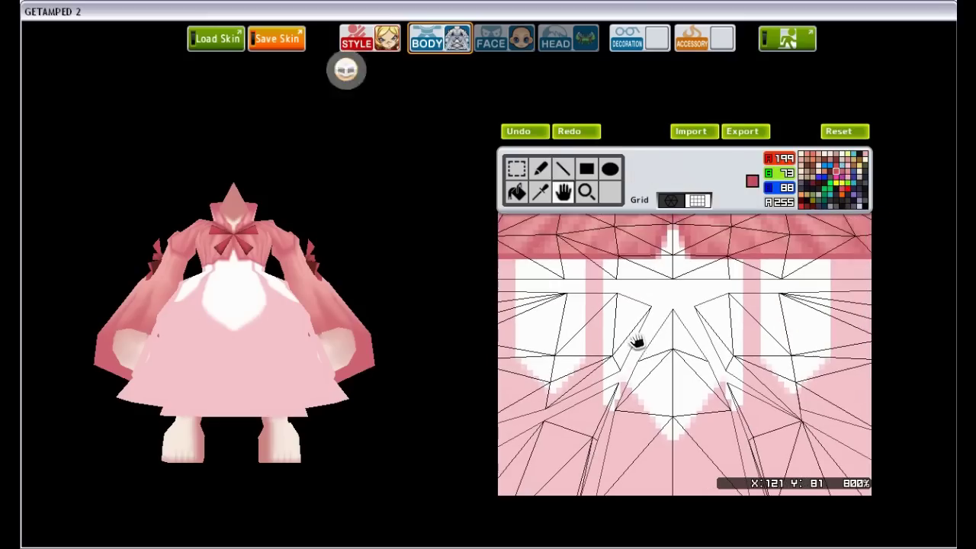
pyautogui.moveTo(584, 259)
pyautogui.mouseDown()
pyautogui.moveTo(551, 390)
pyautogui.moveTo(519, 259)
pyautogui.moveTo(602, 404)
pyautogui.moveTo(672, 440)
pyautogui.mouseUp()
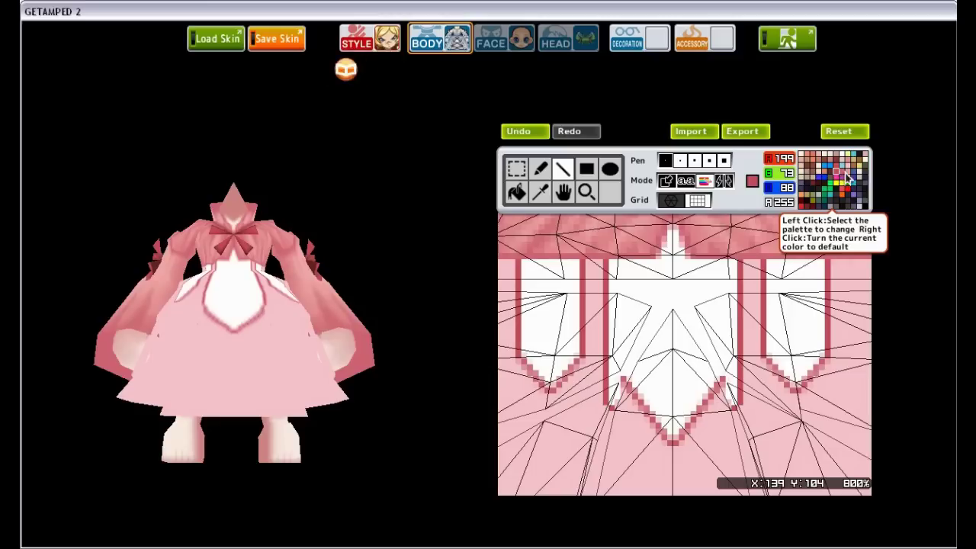
# - Shade the apron below the waist and along its inner edges with RGB 207, 98, 114 at alpha 21 and 29
pyautogui.click(842, 172)
pyautogui.moveTo(565, 193); pyautogui.dragTo(666, 215)
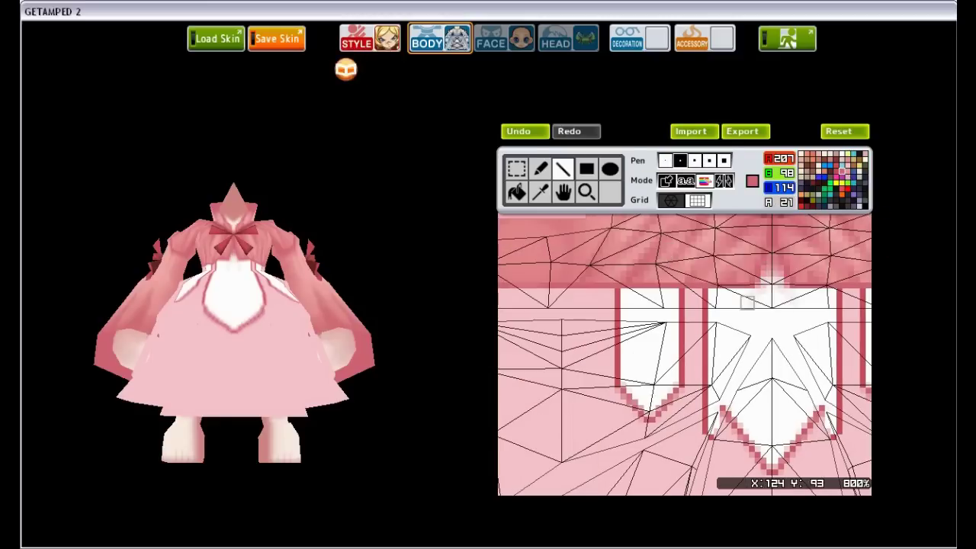
pyautogui.click(523, 132)
pyautogui.press('r')
pyautogui.scroll(-1, 770, 271)
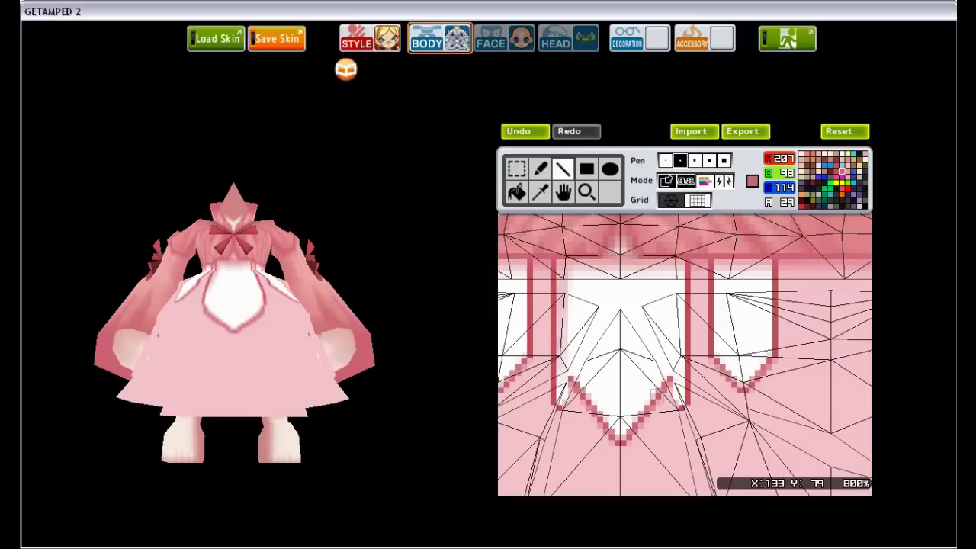
pyautogui.scroll(1, 651, 400)
# - Shade the inner edges of the apron's side panels and soften the shading with white lines at alpha 20
pyautogui.click(842, 154)
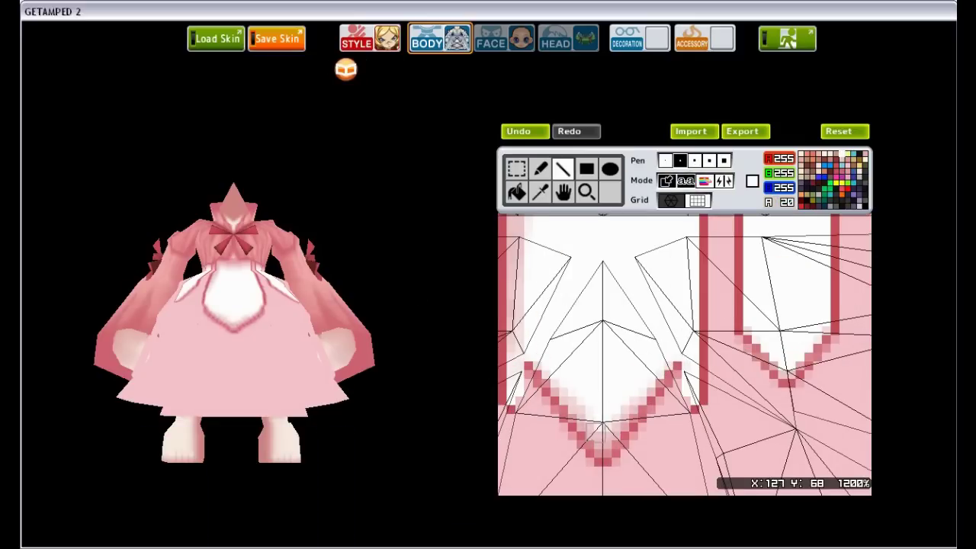
pyautogui.scroll(1, 598, 435)
pyautogui.rightClick(568, 284)
pyautogui.press('h')
pyautogui.moveTo(568, 284); pyautogui.dragTo(601, 300)
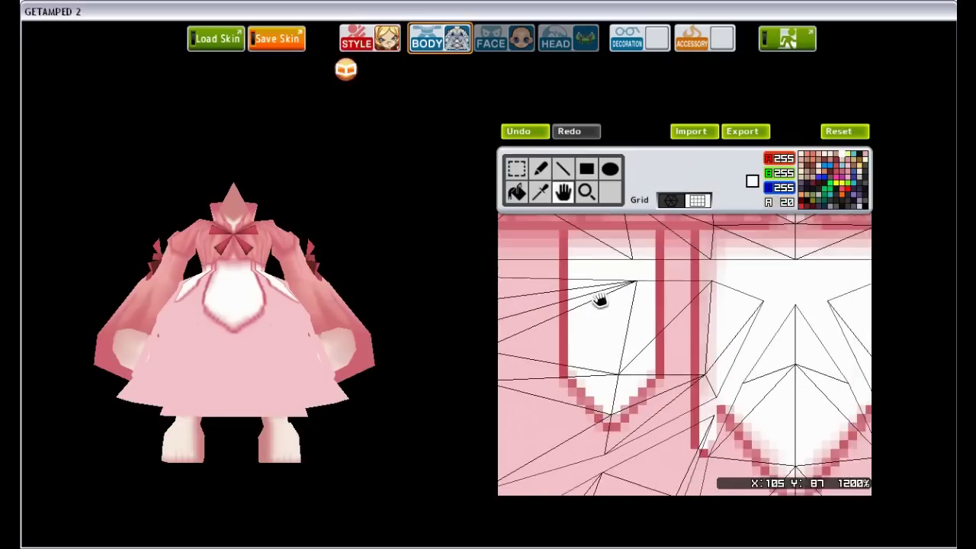
pyautogui.press('r')
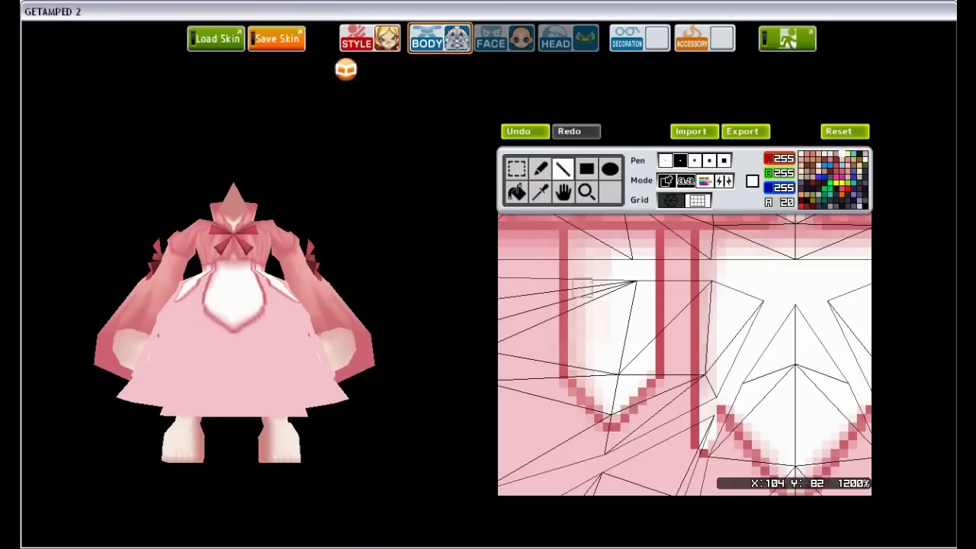
pyautogui.press('h')
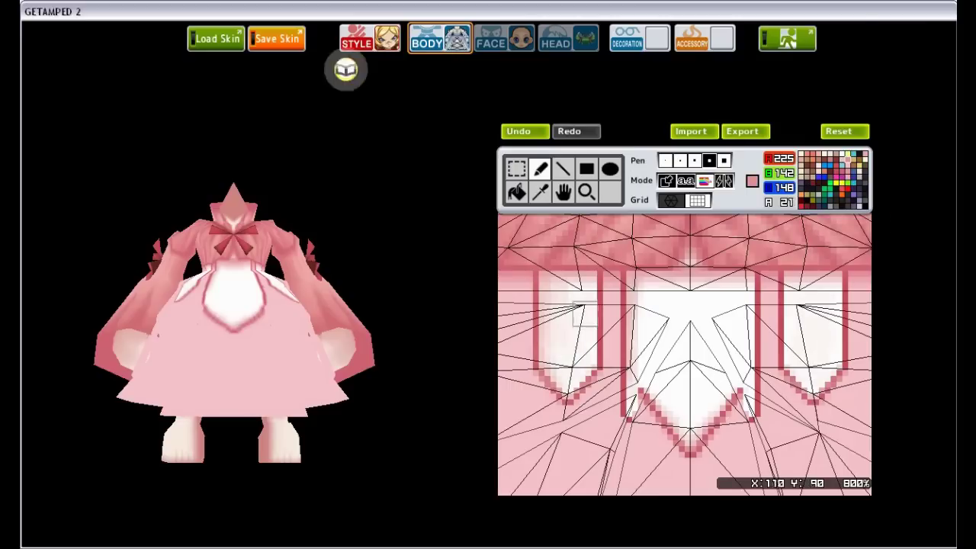
# - Draw a mirrored light-blue pattern in RGB 135, 205, 236 on the centre apron panel and fill its upper shapes
pyautogui.rightClick(666, 330)
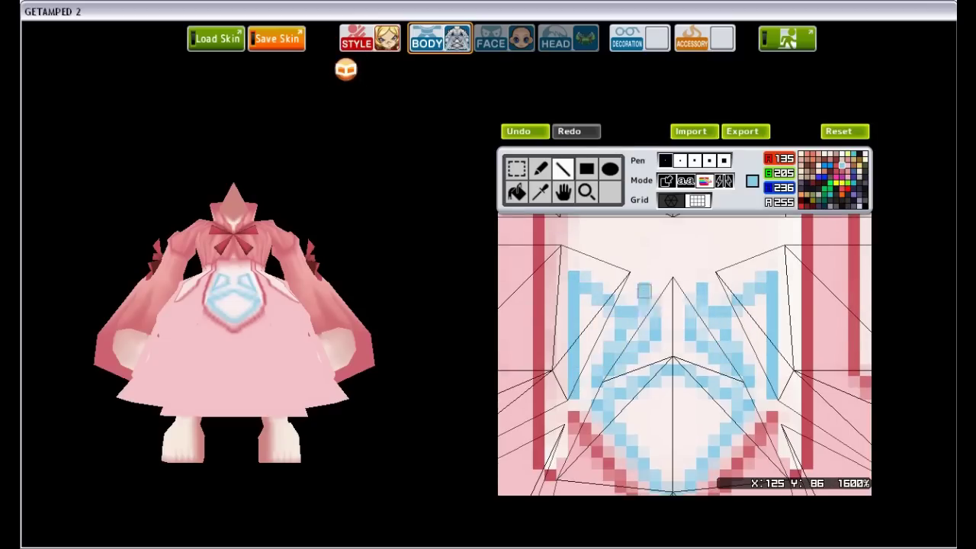
pyautogui.hotkey('ctrl', 'z')
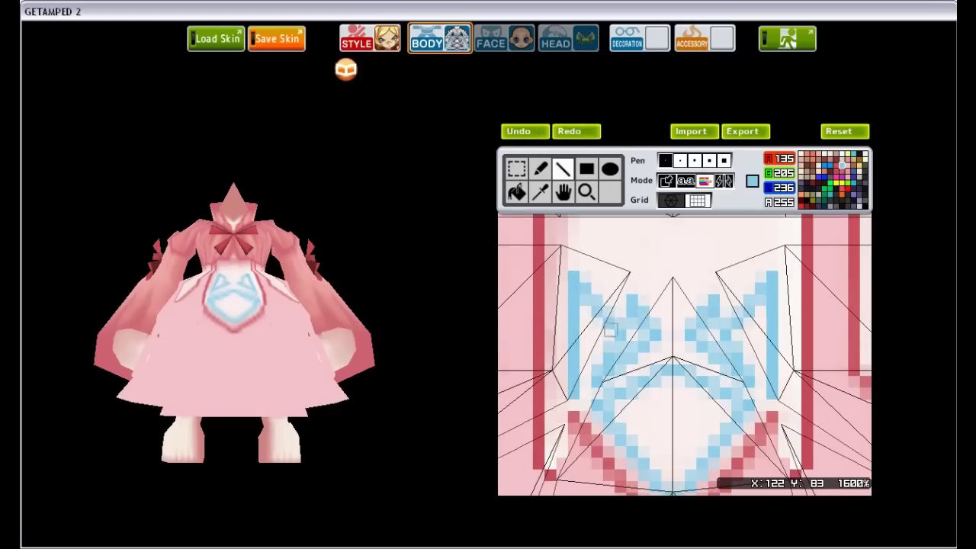
pyautogui.hotkey('ctrl', 'y')
pyautogui.hotkey('ctrl', 'y')
pyautogui.hotkey('ctrl', 'y')
pyautogui.hotkey('ctrl', 'y')
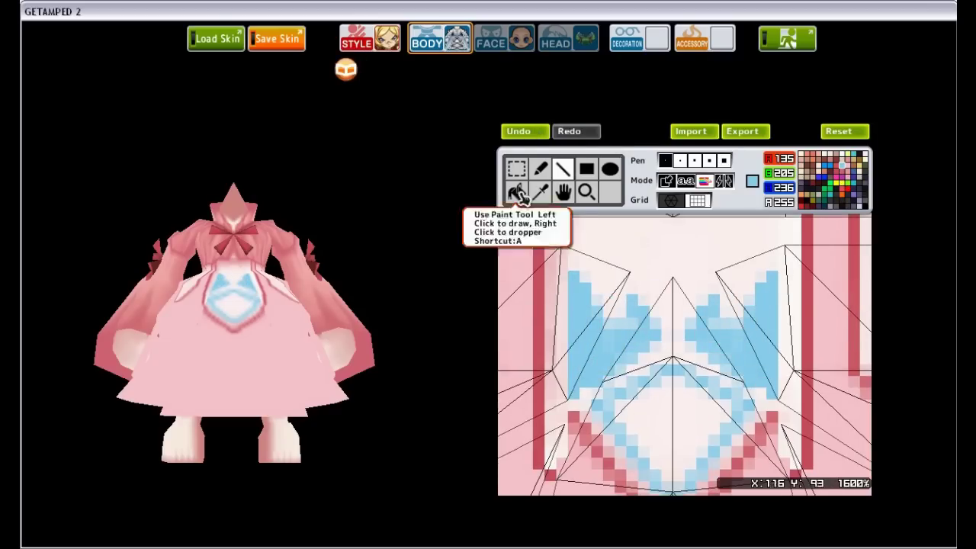
# - Fill the centre panel's lower diamond with light blue and shade the pattern with RGB 0, 153, 255 at alpha 15
pyautogui.scroll(-2, 595, 324)
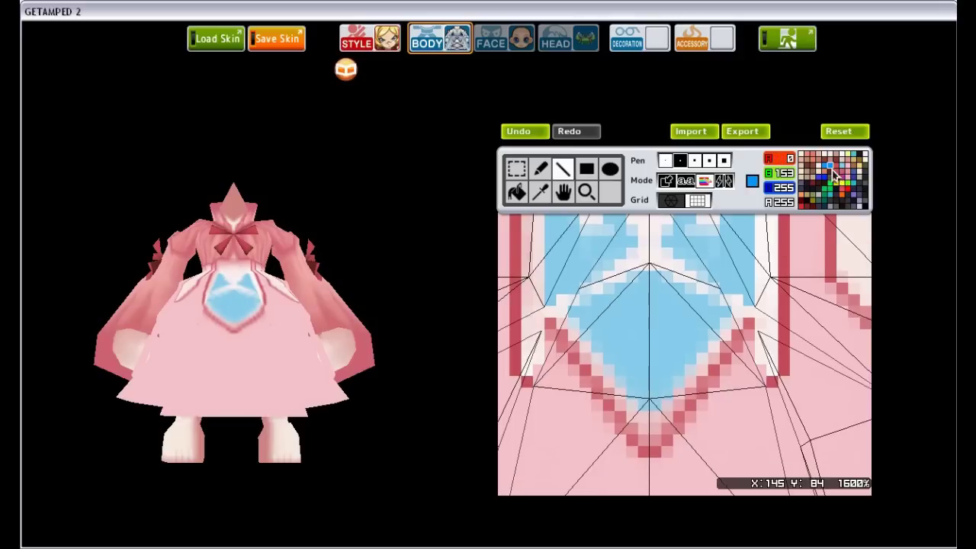
pyautogui.click(829, 164)
pyautogui.click(664, 160)
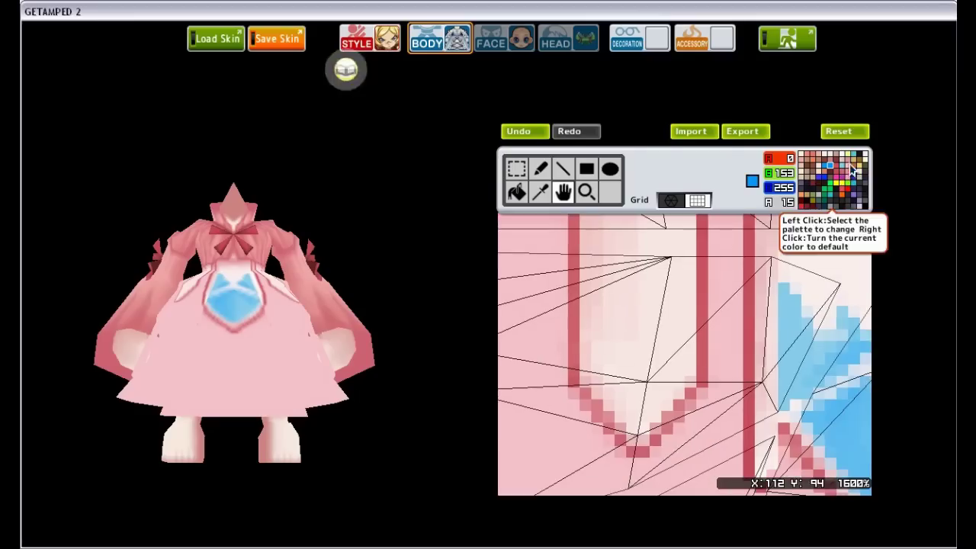
# - Paint a matching filled diamond in RGB 135, 205, 236 on the apron's side panels
pyautogui.click(842, 164)
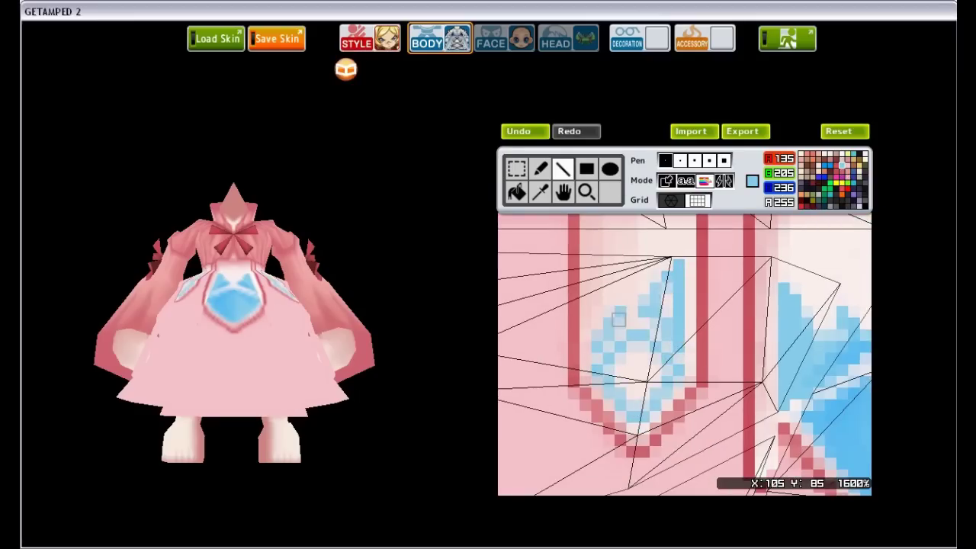
pyautogui.click(513, 131)
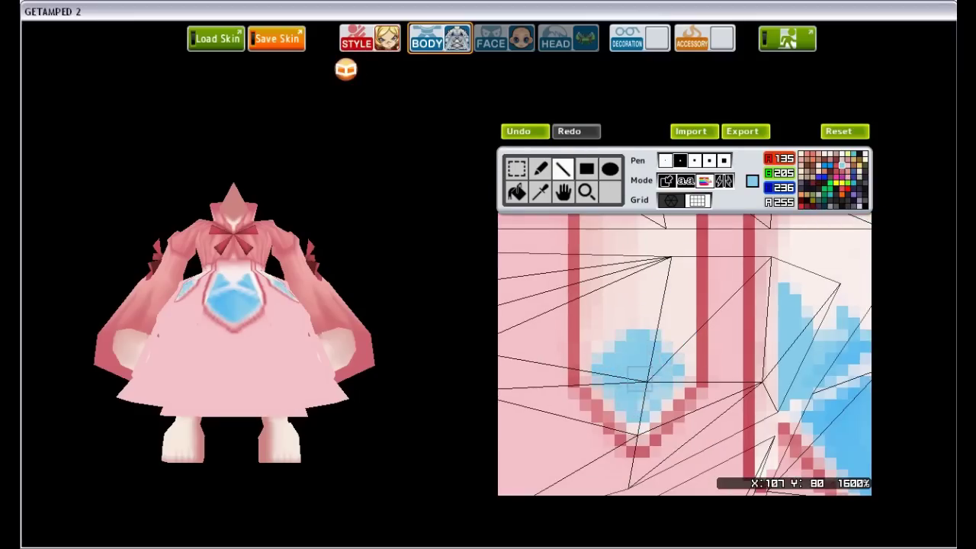
pyautogui.click(665, 160)
pyautogui.hotkey('ctrl', 'z')
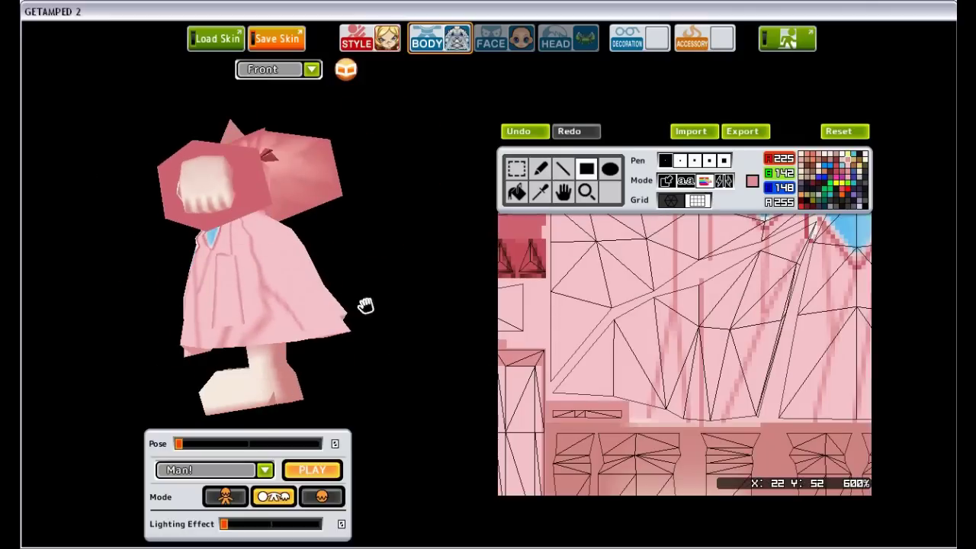
pyautogui.moveTo(366, 305); pyautogui.dragTo(326, 286)
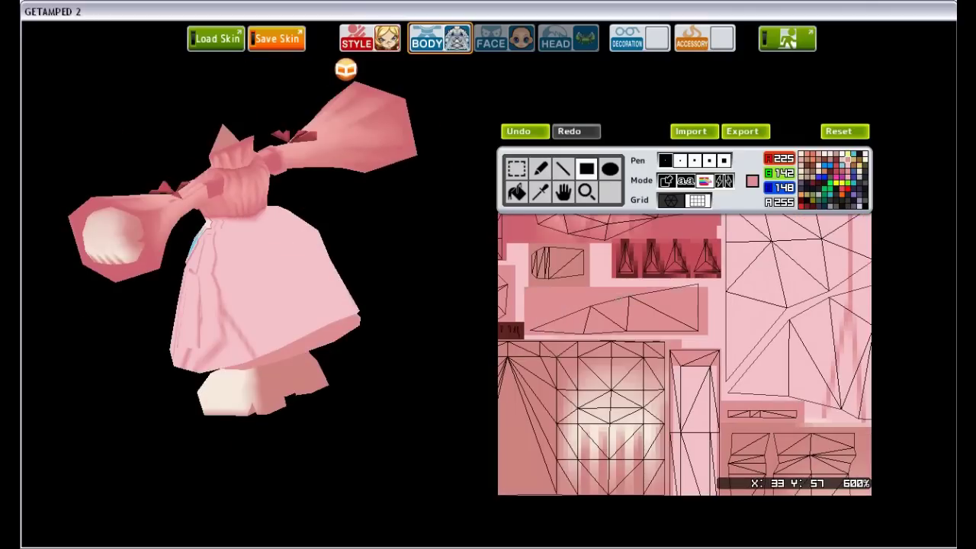